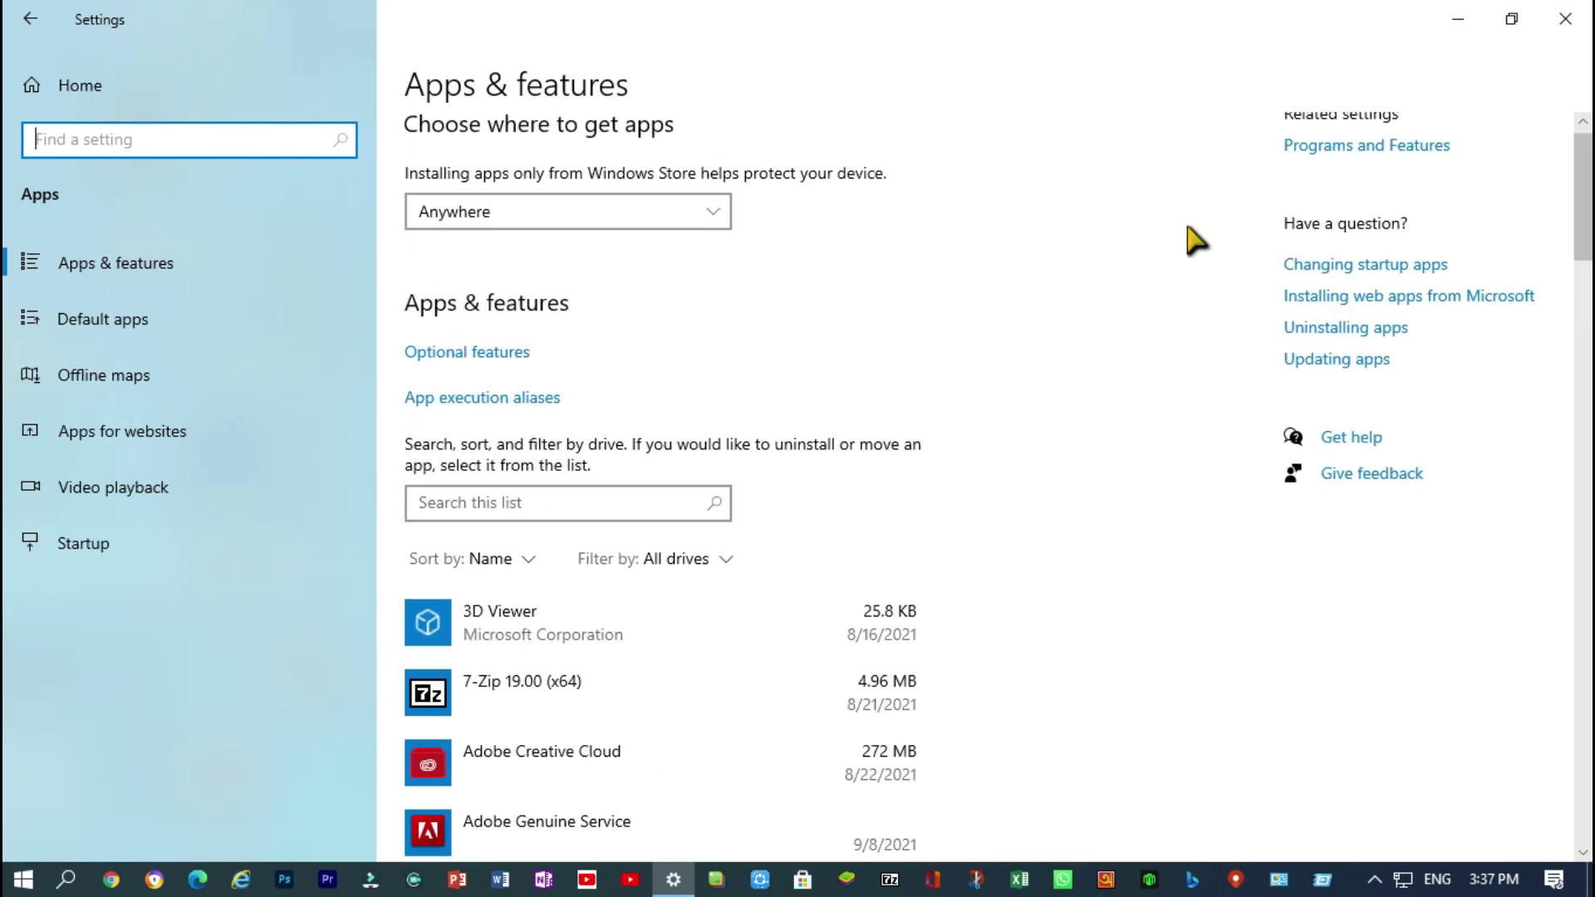
# Look through the installed apps list in Apps & features and select the OneNote entry
pyautogui.scroll(-10, 582, 532)
pyautogui.scroll(5, 648, 207)
pyautogui.scroll(-20, 665, 224)
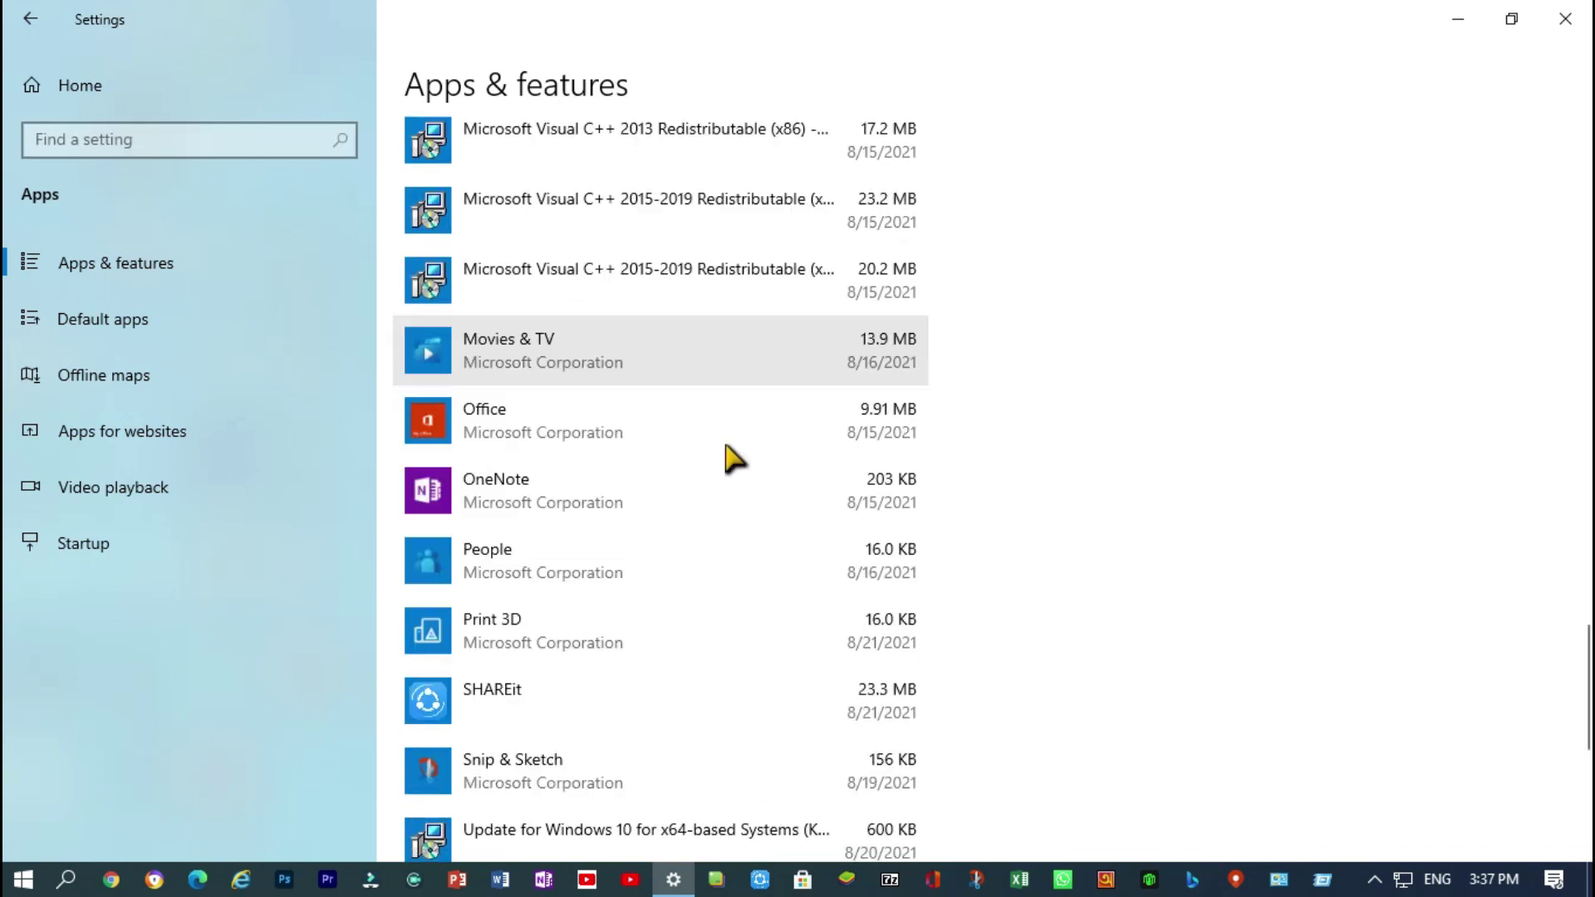
pyautogui.click(564, 476)
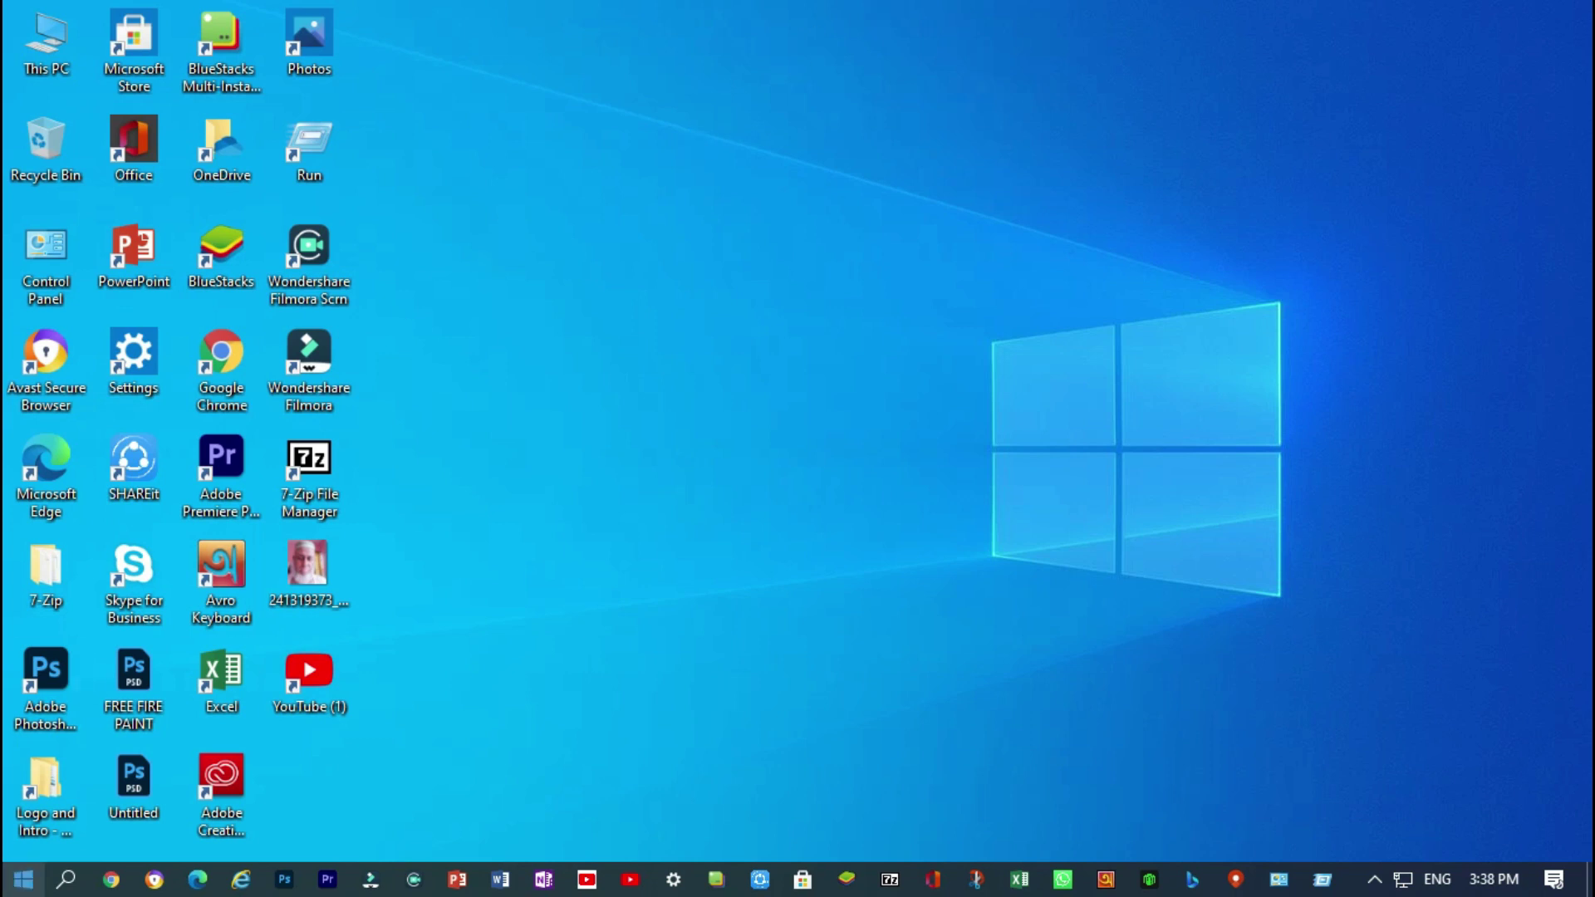
# Open the Windows Temp folder by running the command "temp" from the Run dialog
pyautogui.click(66, 880)
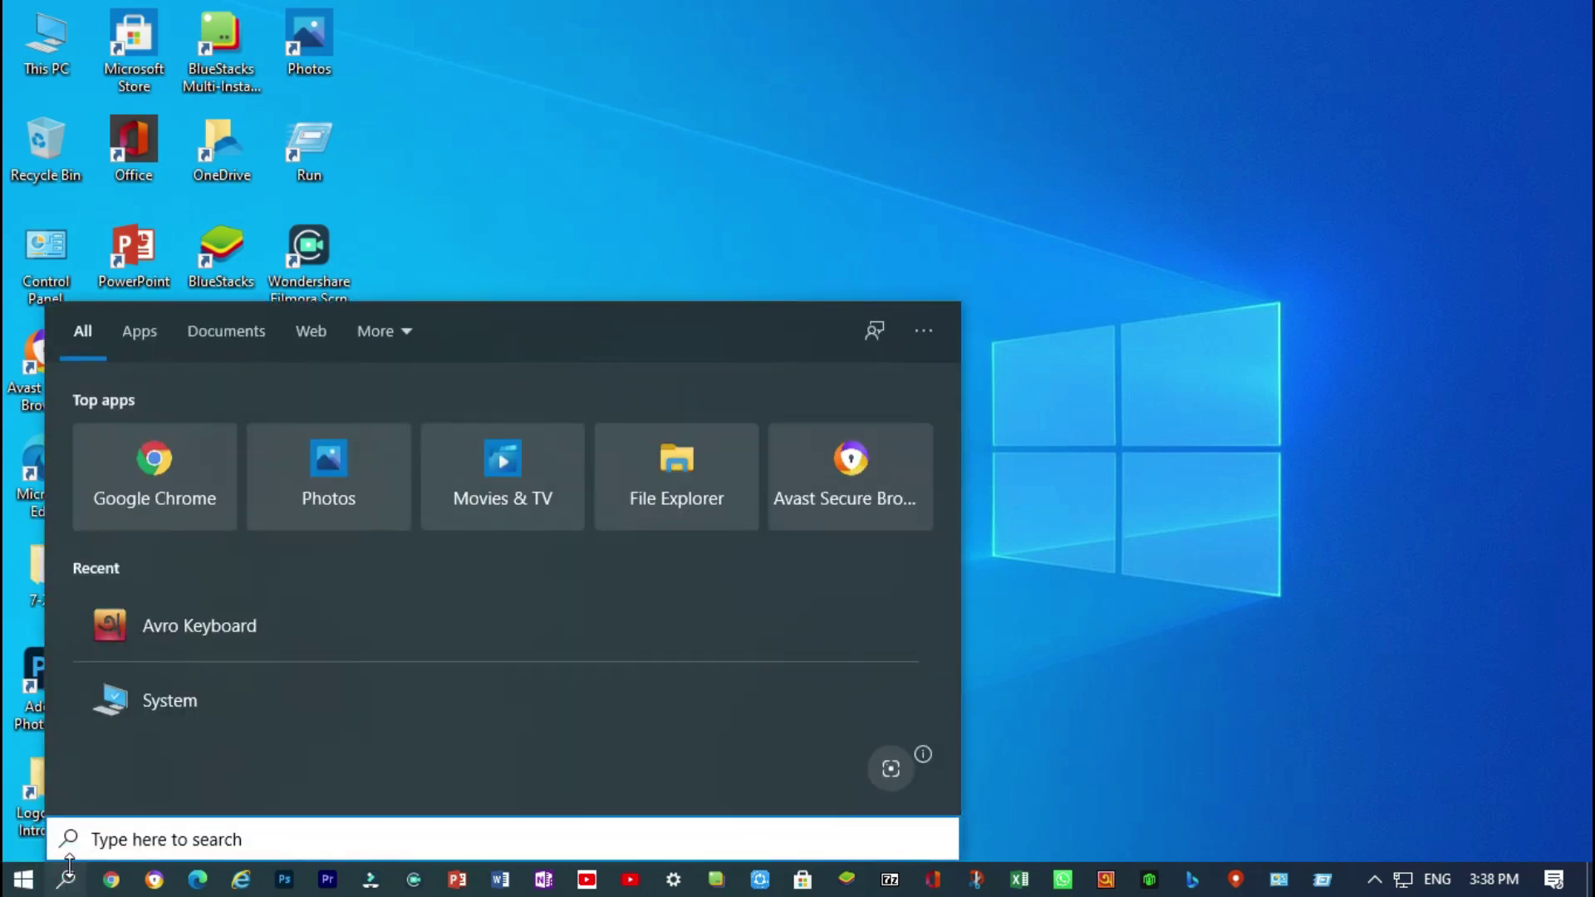
pyautogui.write('Run')
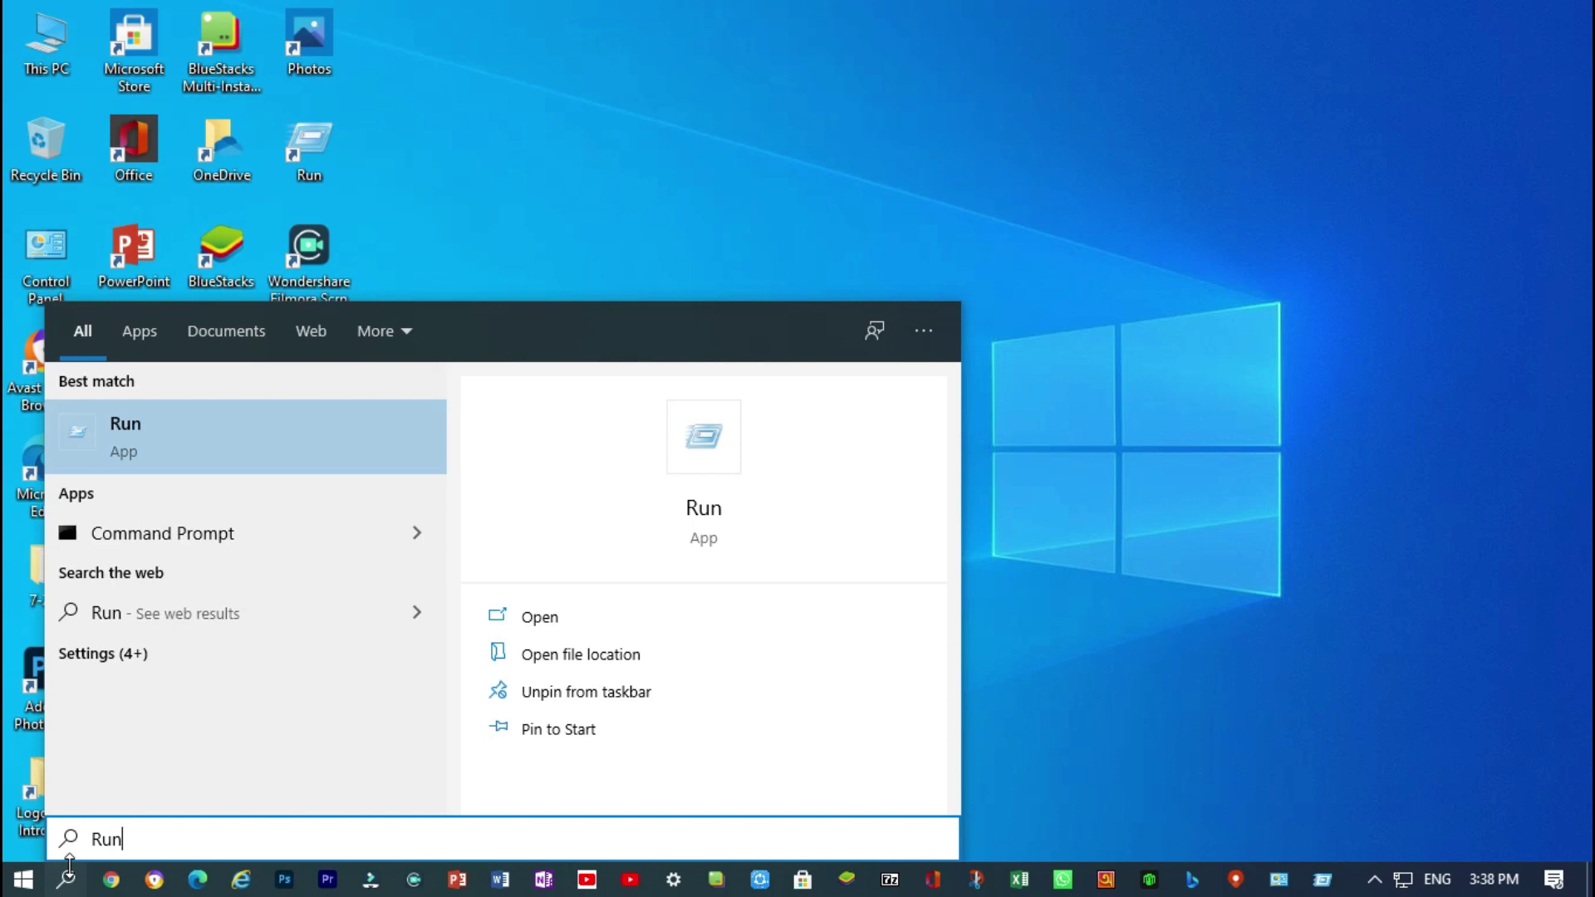
pyautogui.press('Return')
pyautogui.write('temp')
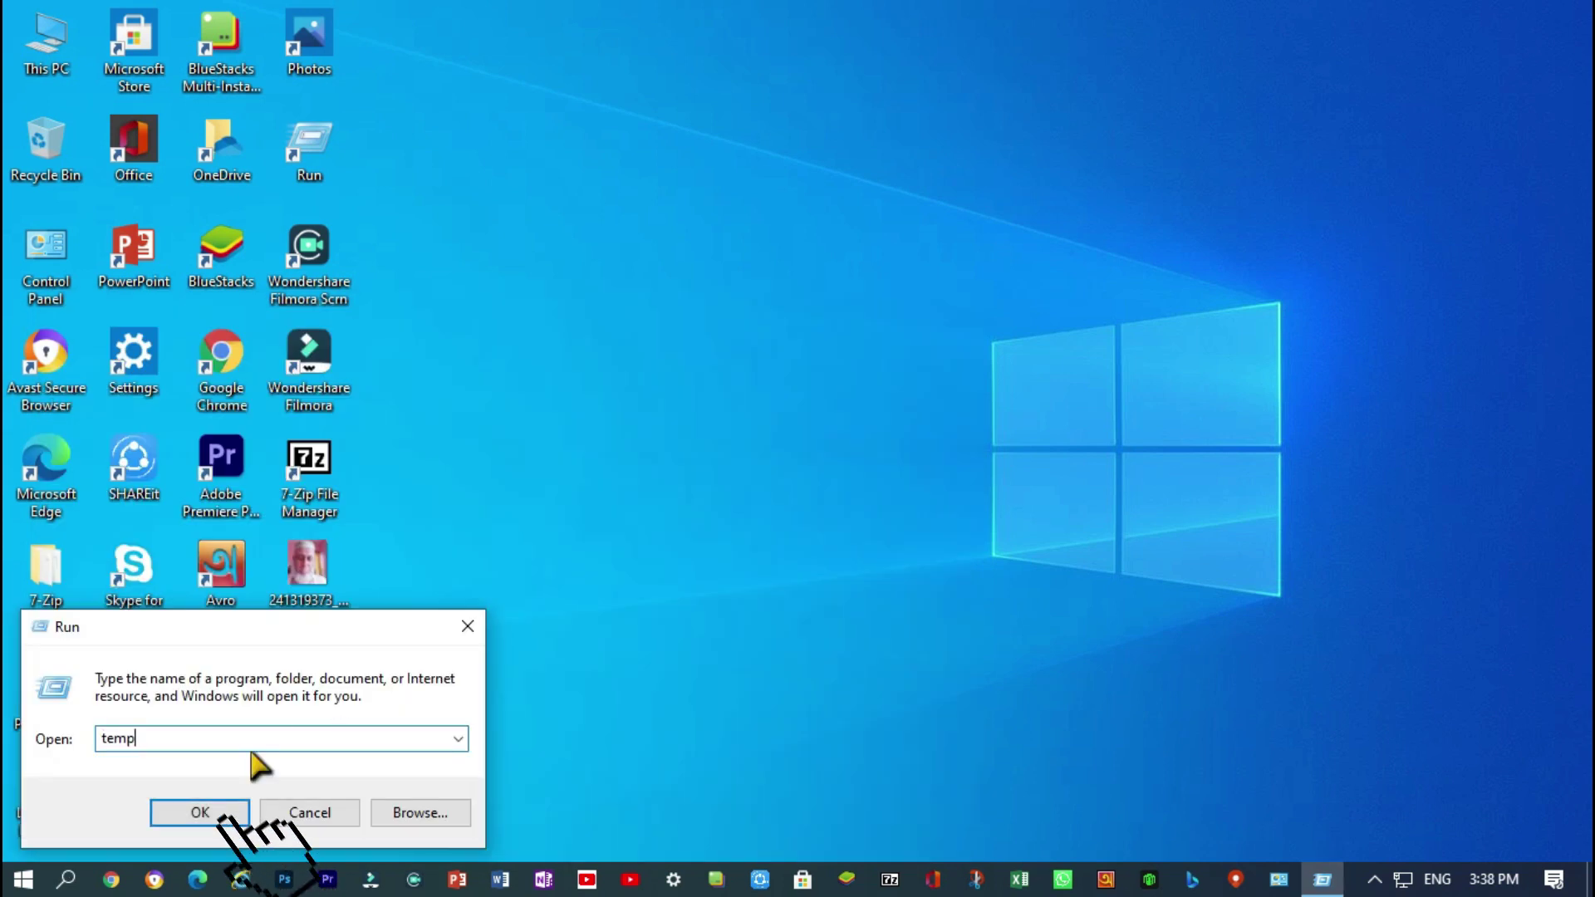
pyautogui.click(192, 823)
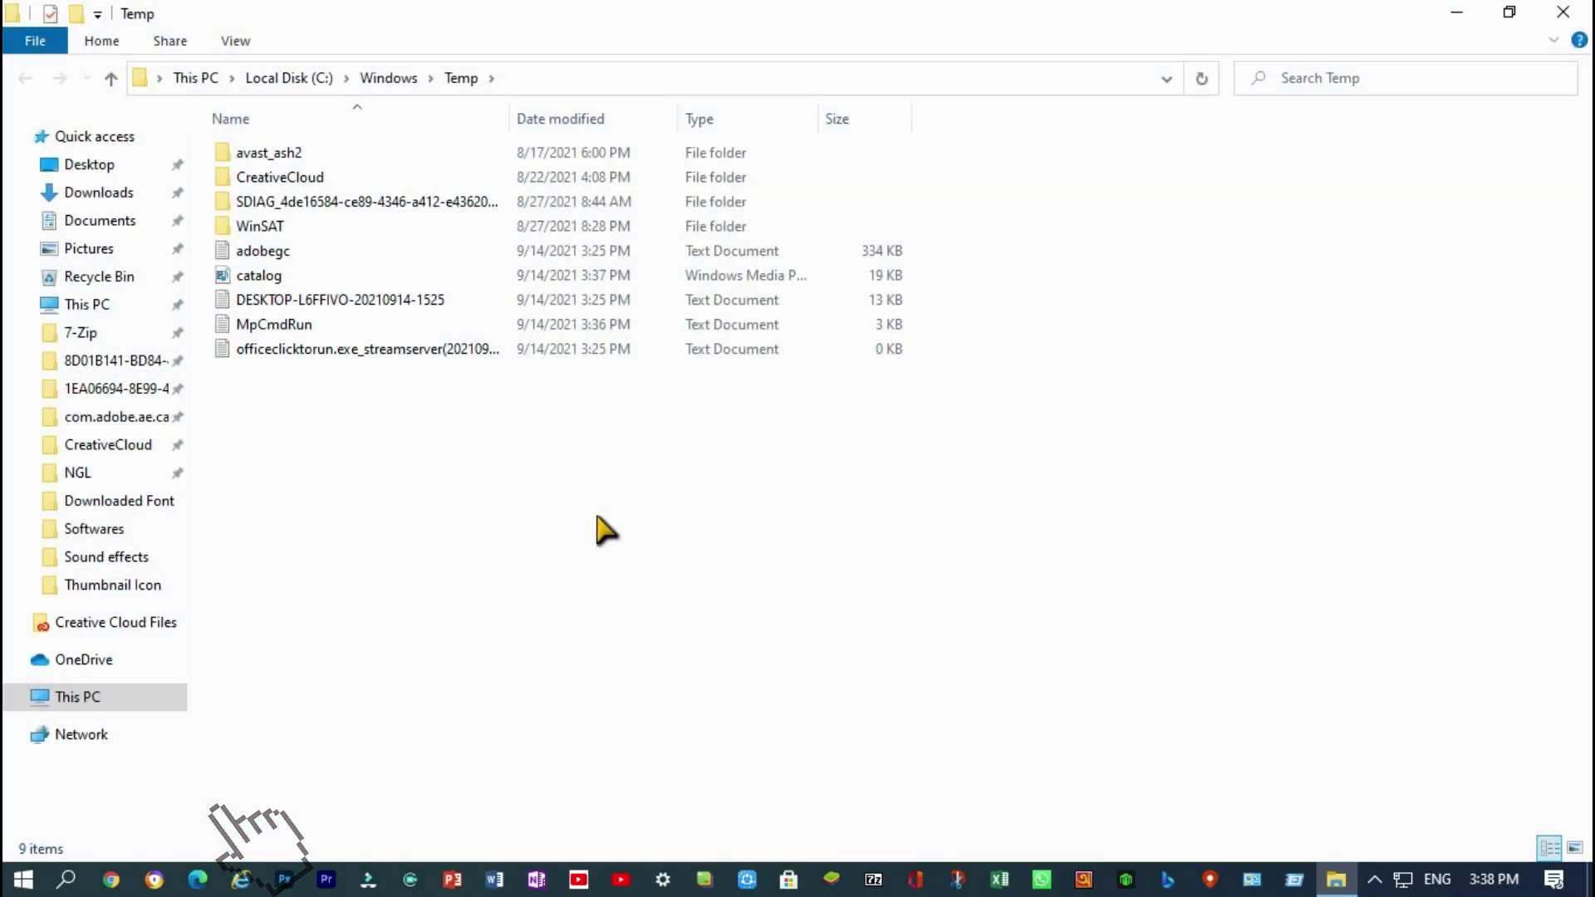
pyautogui.moveTo(342, 460); pyautogui.dragTo(1057, 175)
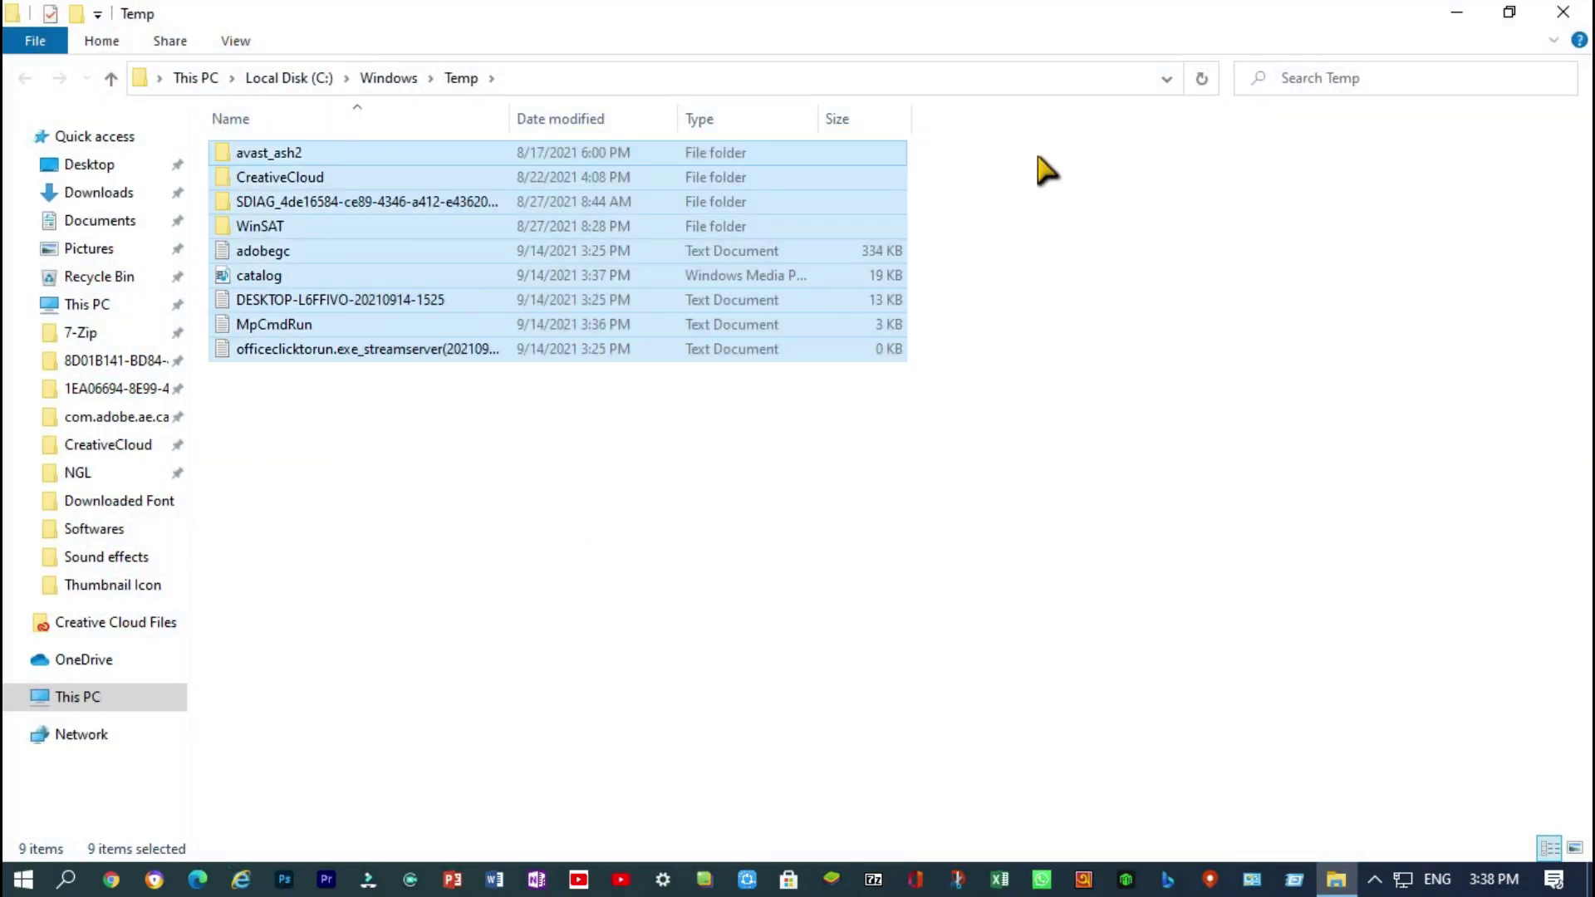
pyautogui.click(847, 511)
pyautogui.moveTo(823, 569); pyautogui.dragTo(841, 592)
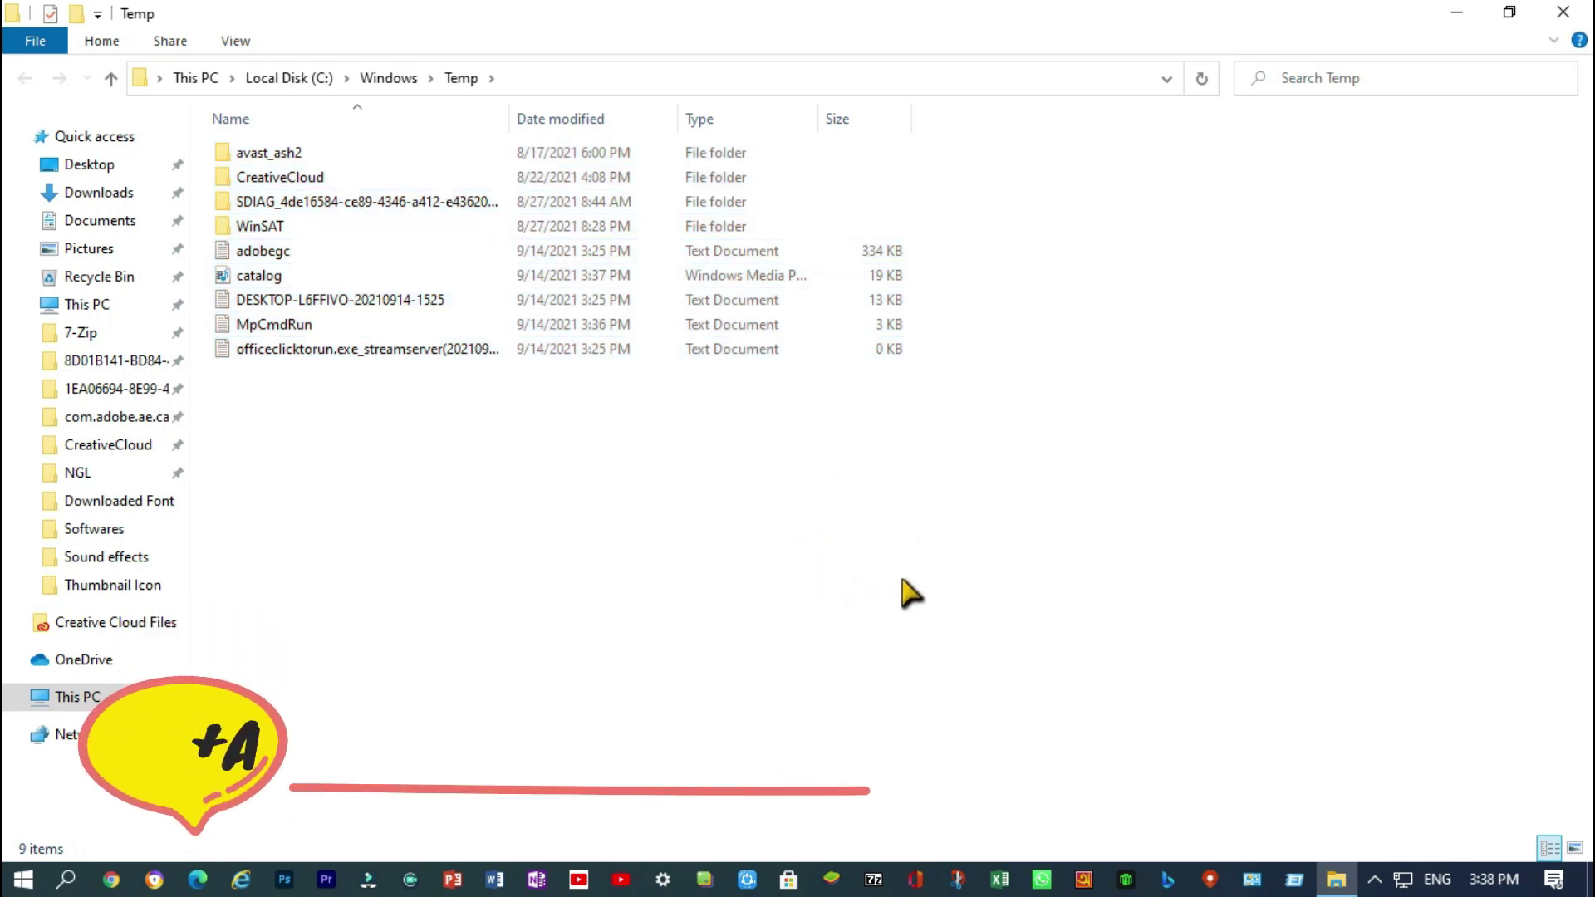
# Delete all files and folders in the Windows Temp folder
pyautogui.hotkey('ctrl', 'a')
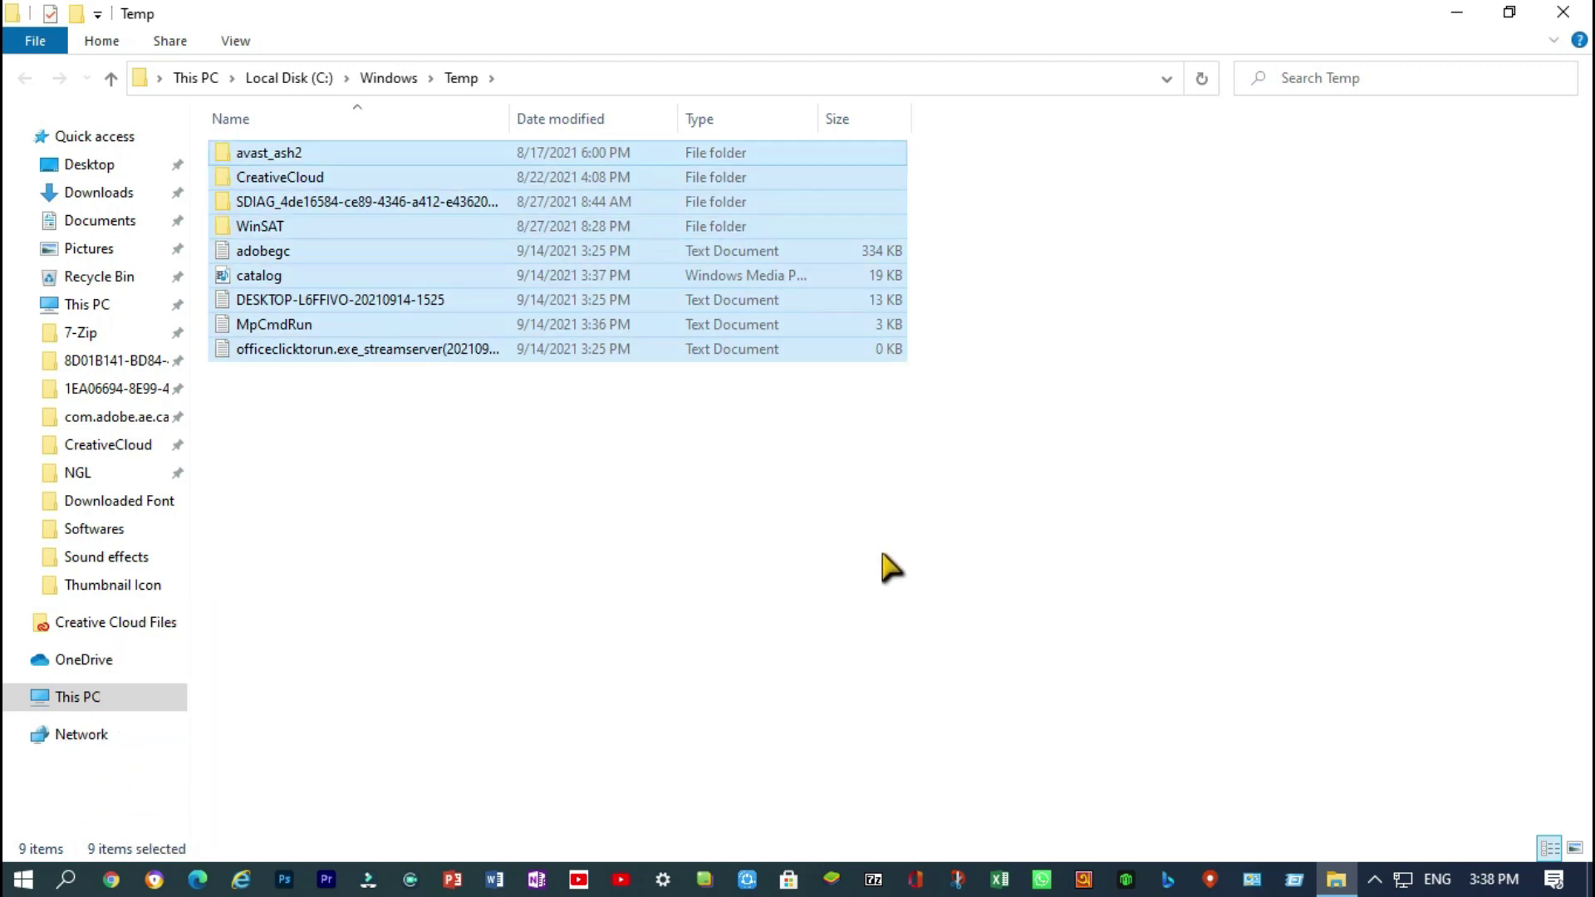
pyautogui.rightClick(542, 198)
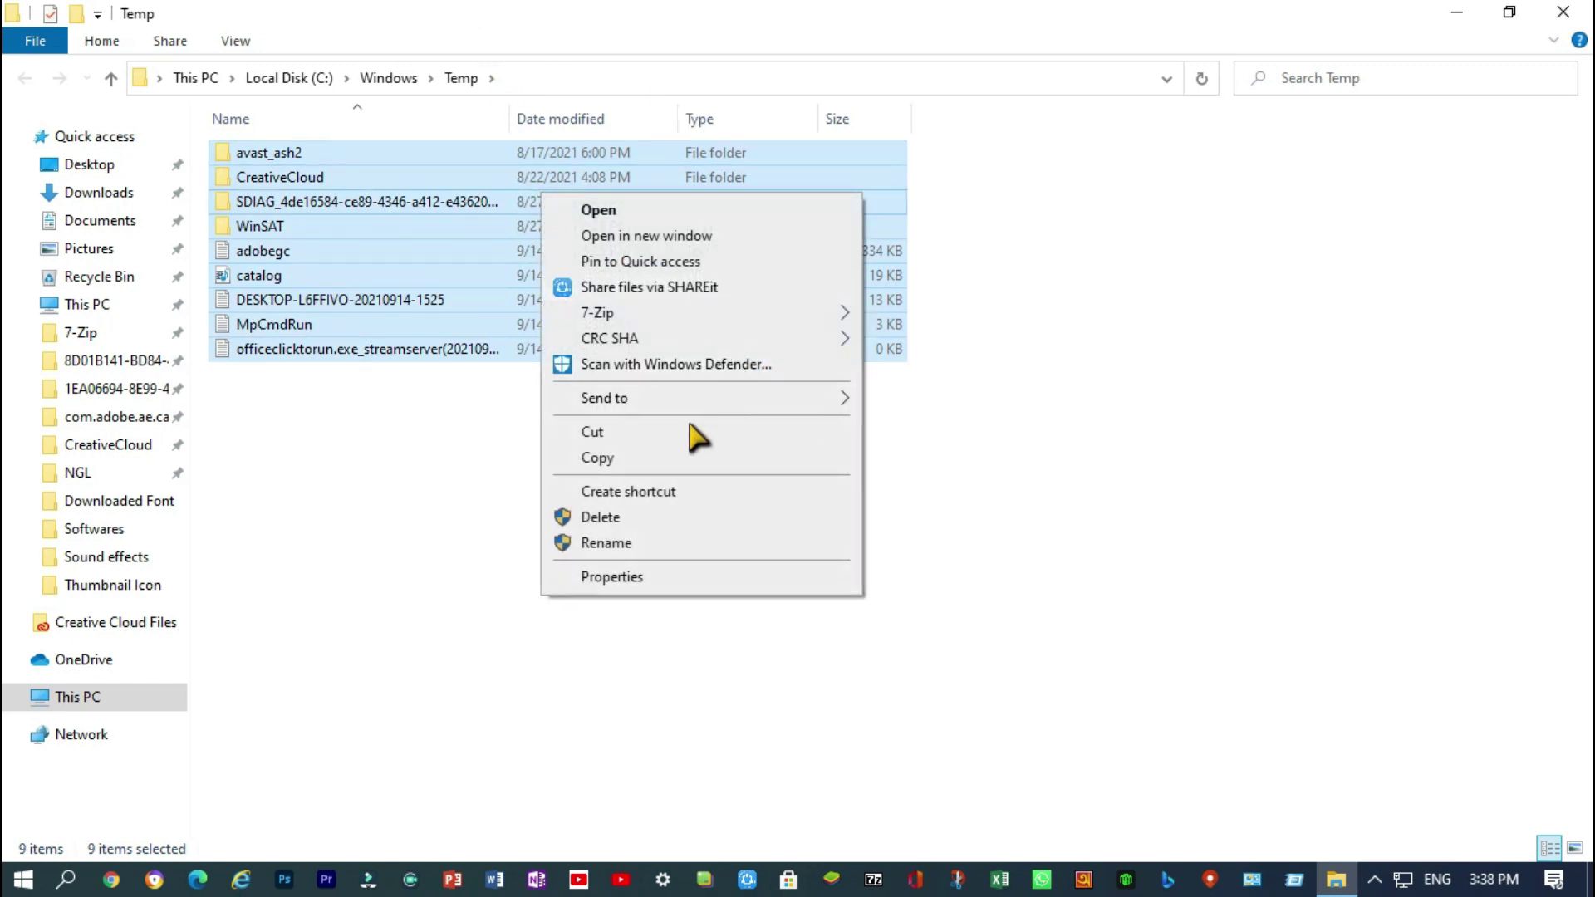
pyautogui.click(586, 518)
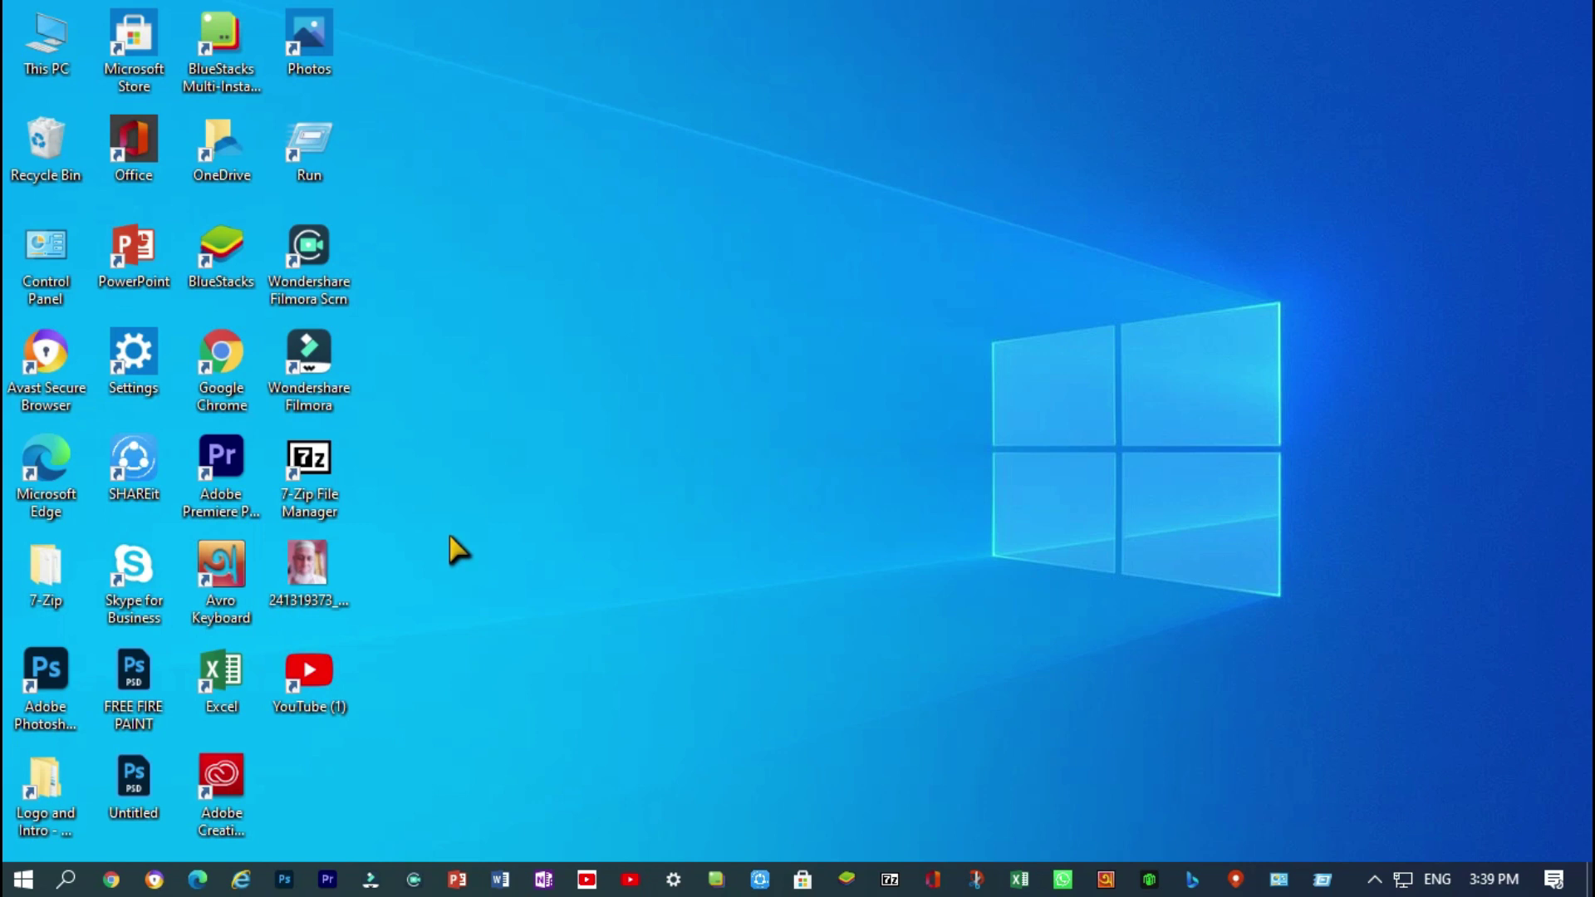
# Open the user's local Temp folder by running "%temp%" from the Run dialog
pyautogui.doubleClick(333, 137)
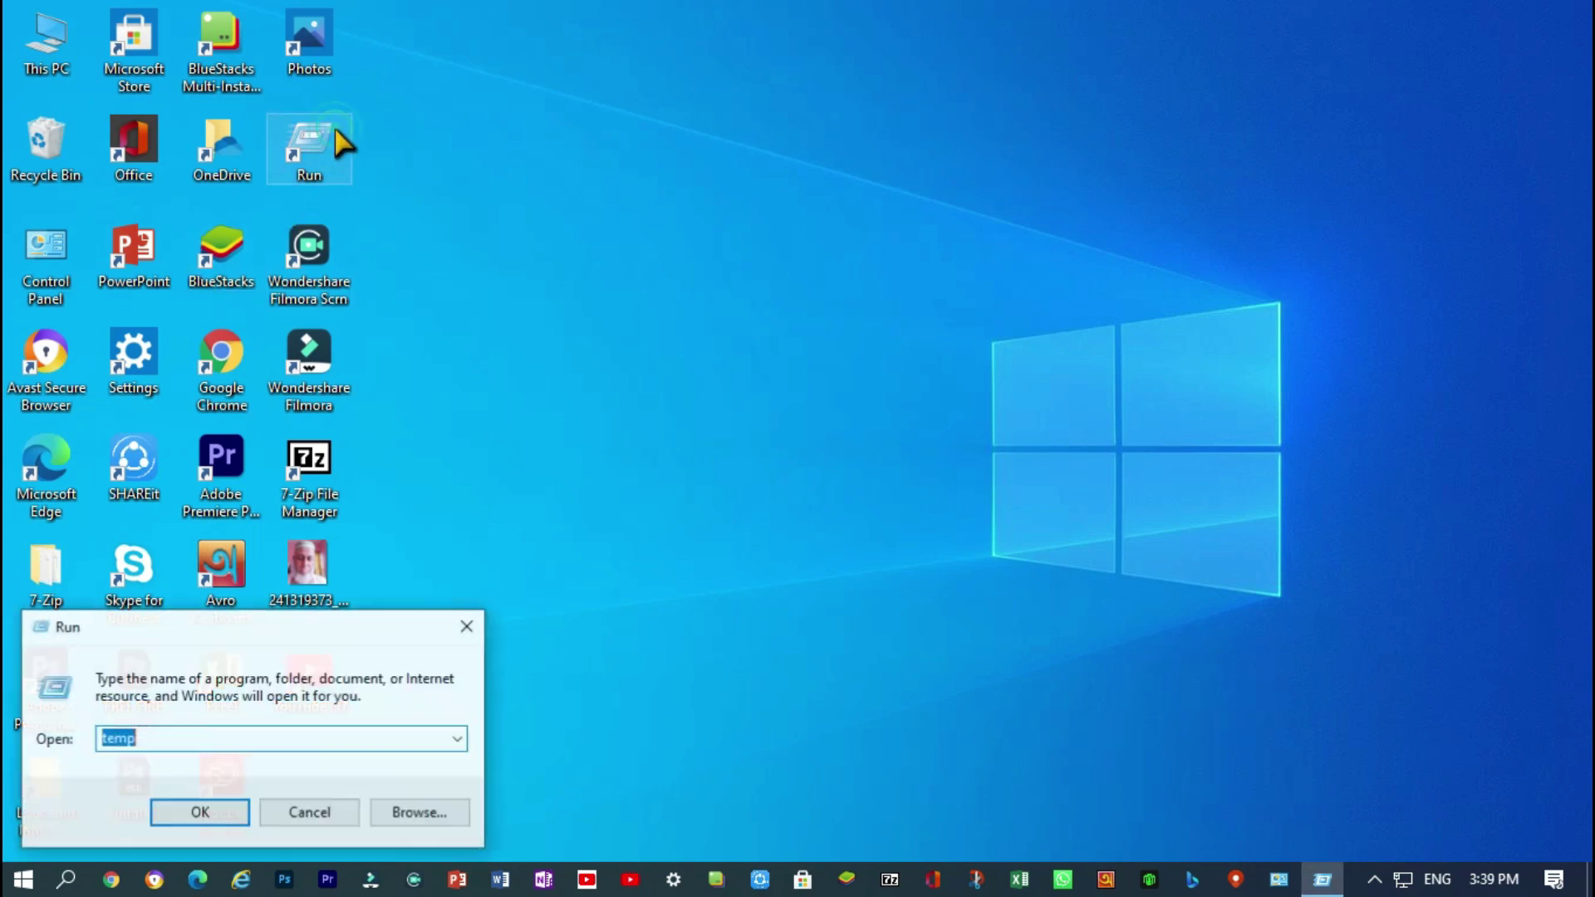
pyautogui.doubleClick(213, 737)
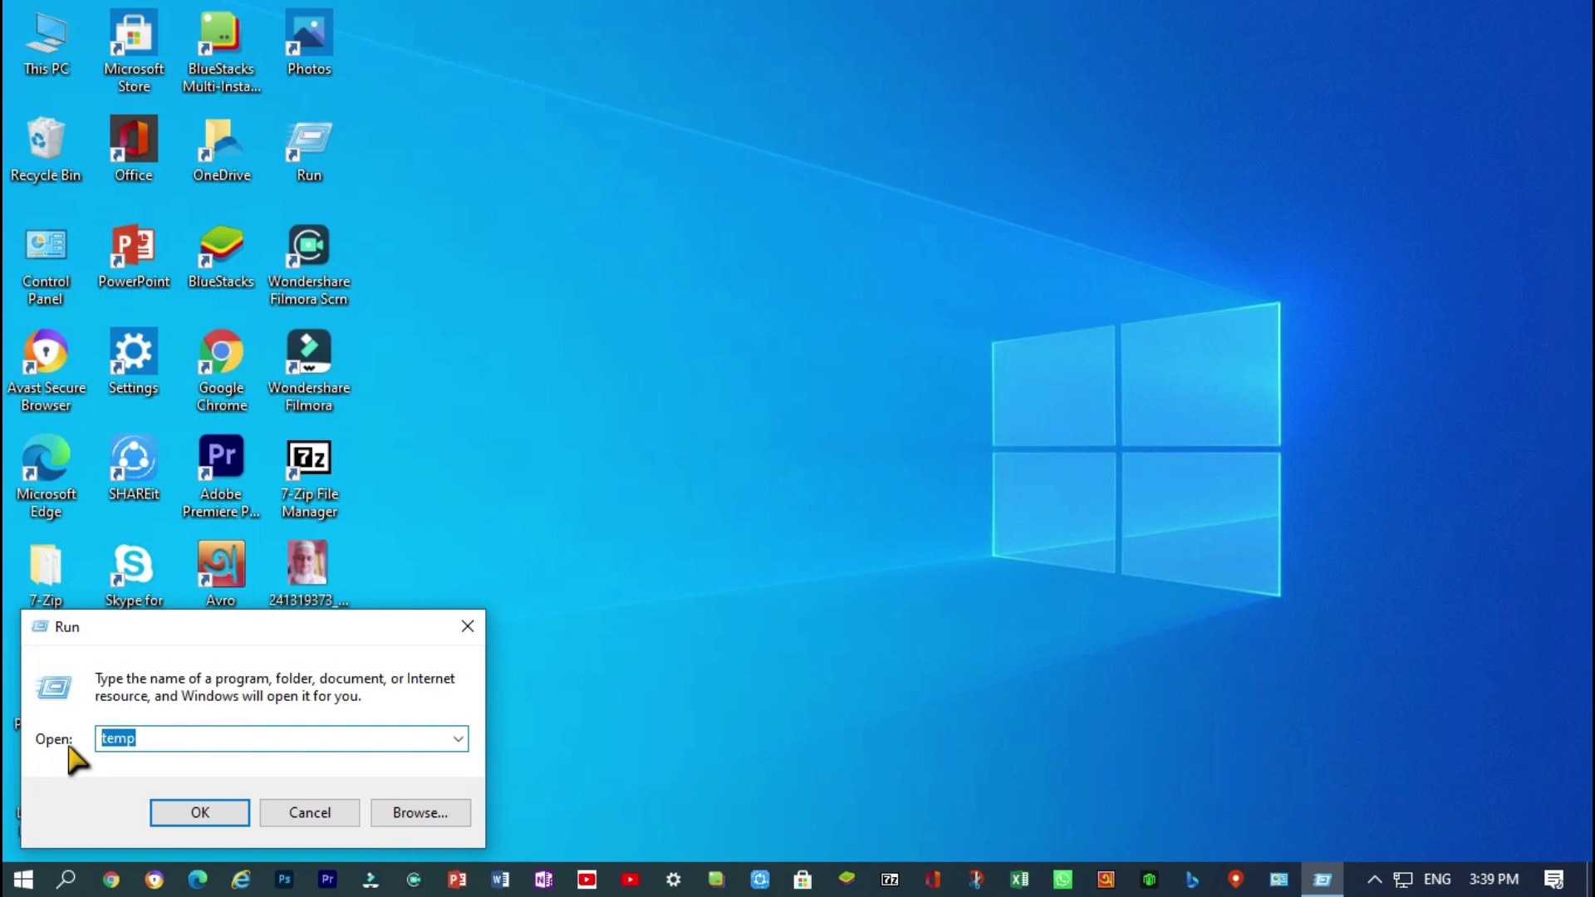
pyautogui.write('%t')
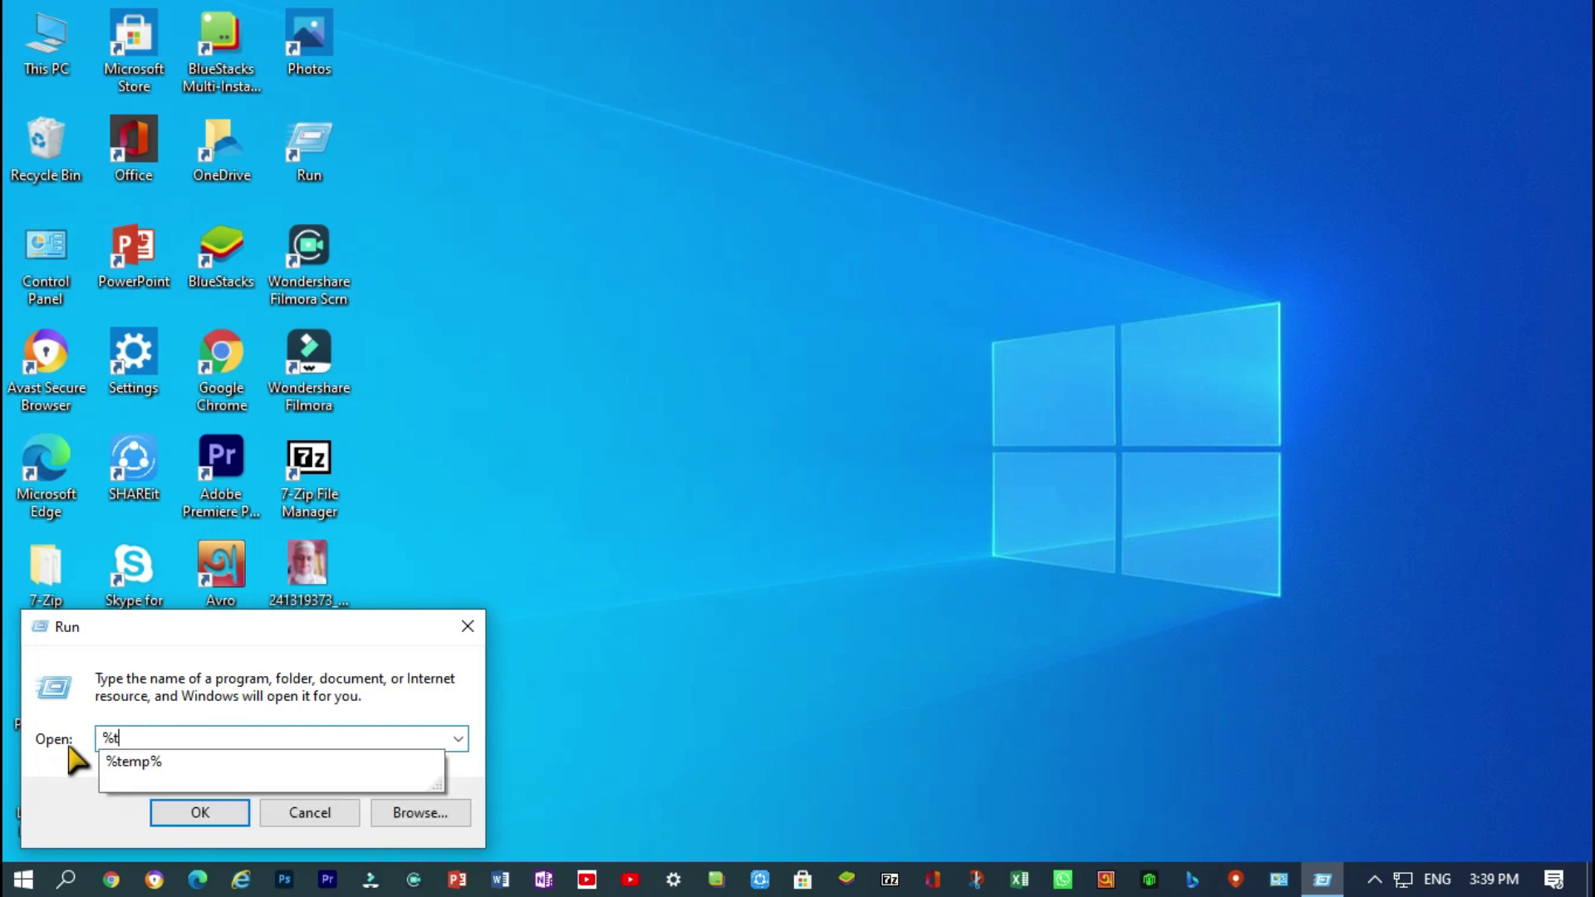
pyautogui.write('emp%')
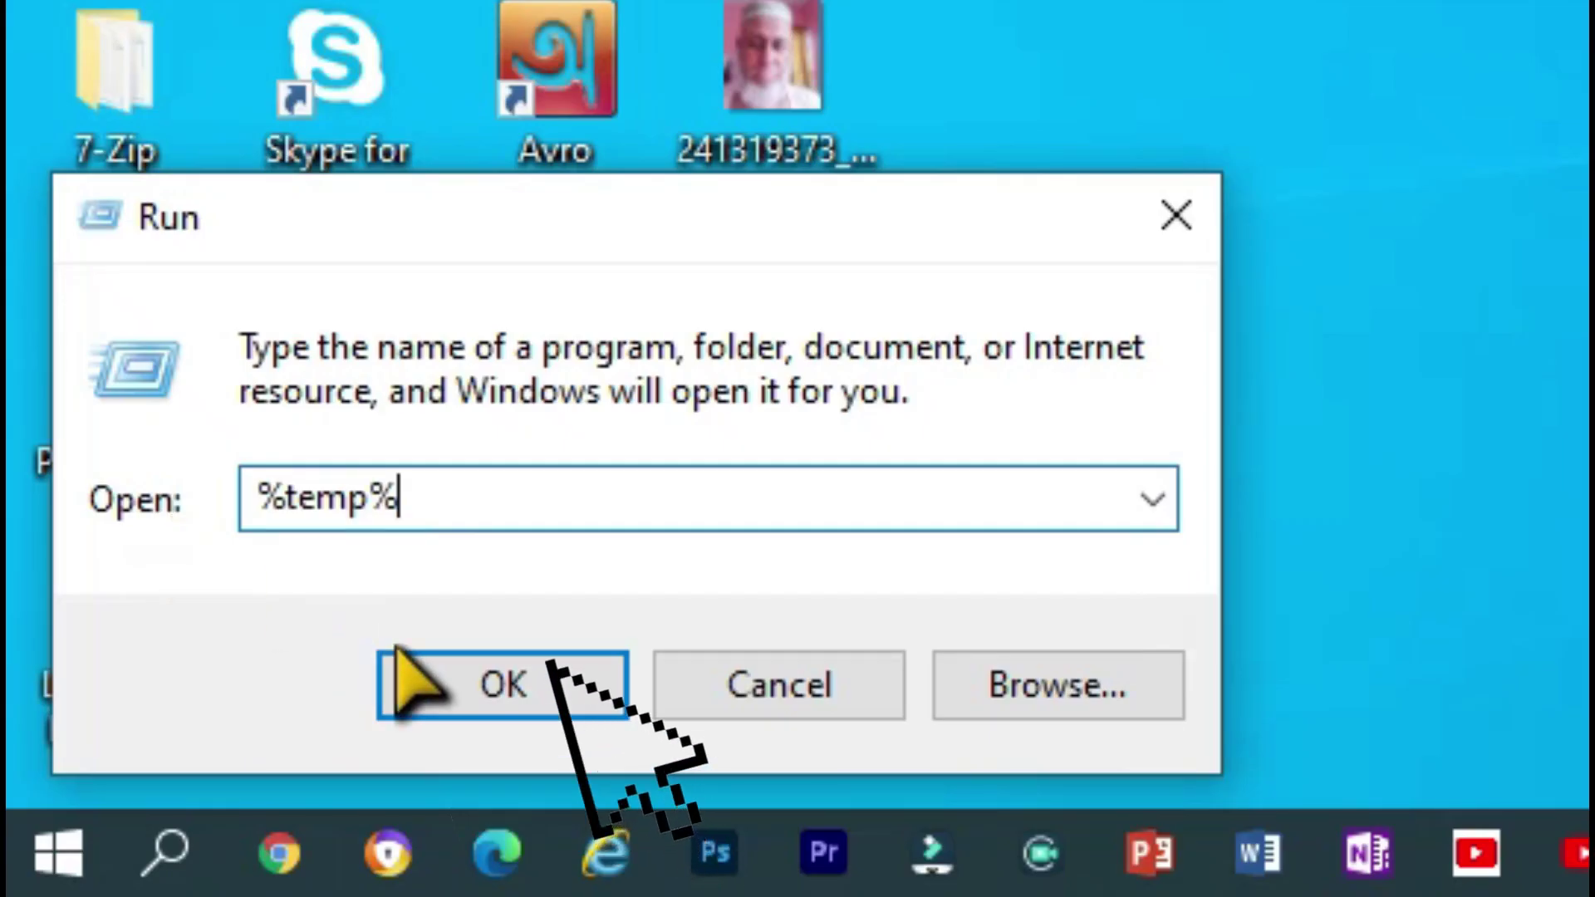
pyautogui.click(490, 690)
# Delete everything in the user's local Temp folder, continuing with administrator permission for the WinSAT folder
pyautogui.scroll(-15, 441, 358)
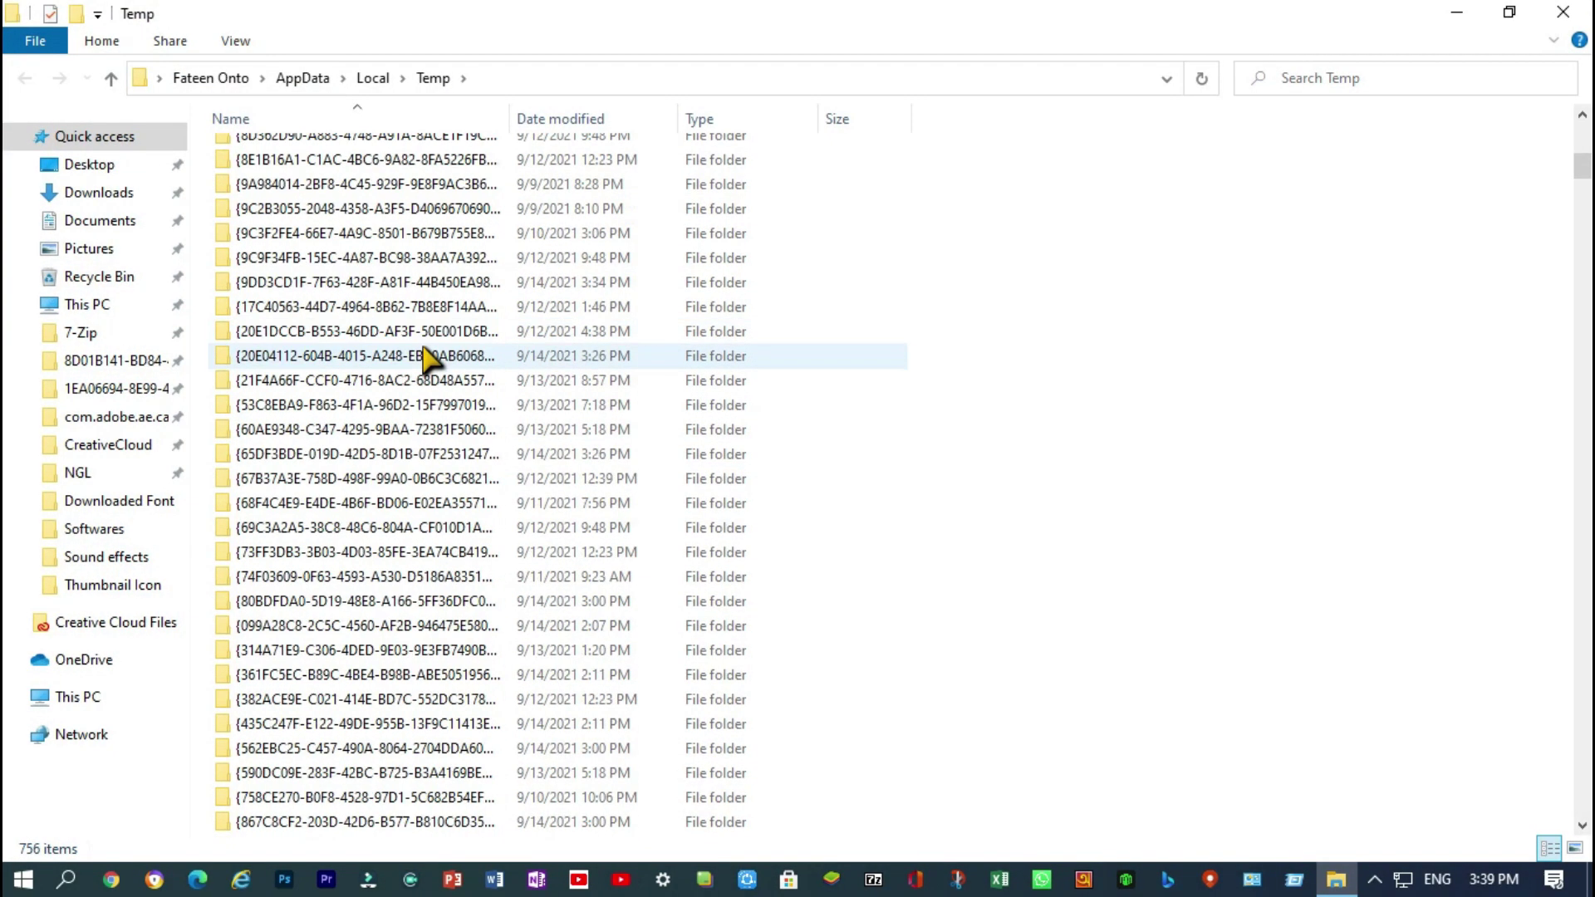
pyautogui.scroll(-5, 459, 366)
pyautogui.moveTo(1583, 187); pyautogui.dragTo(1581, 117)
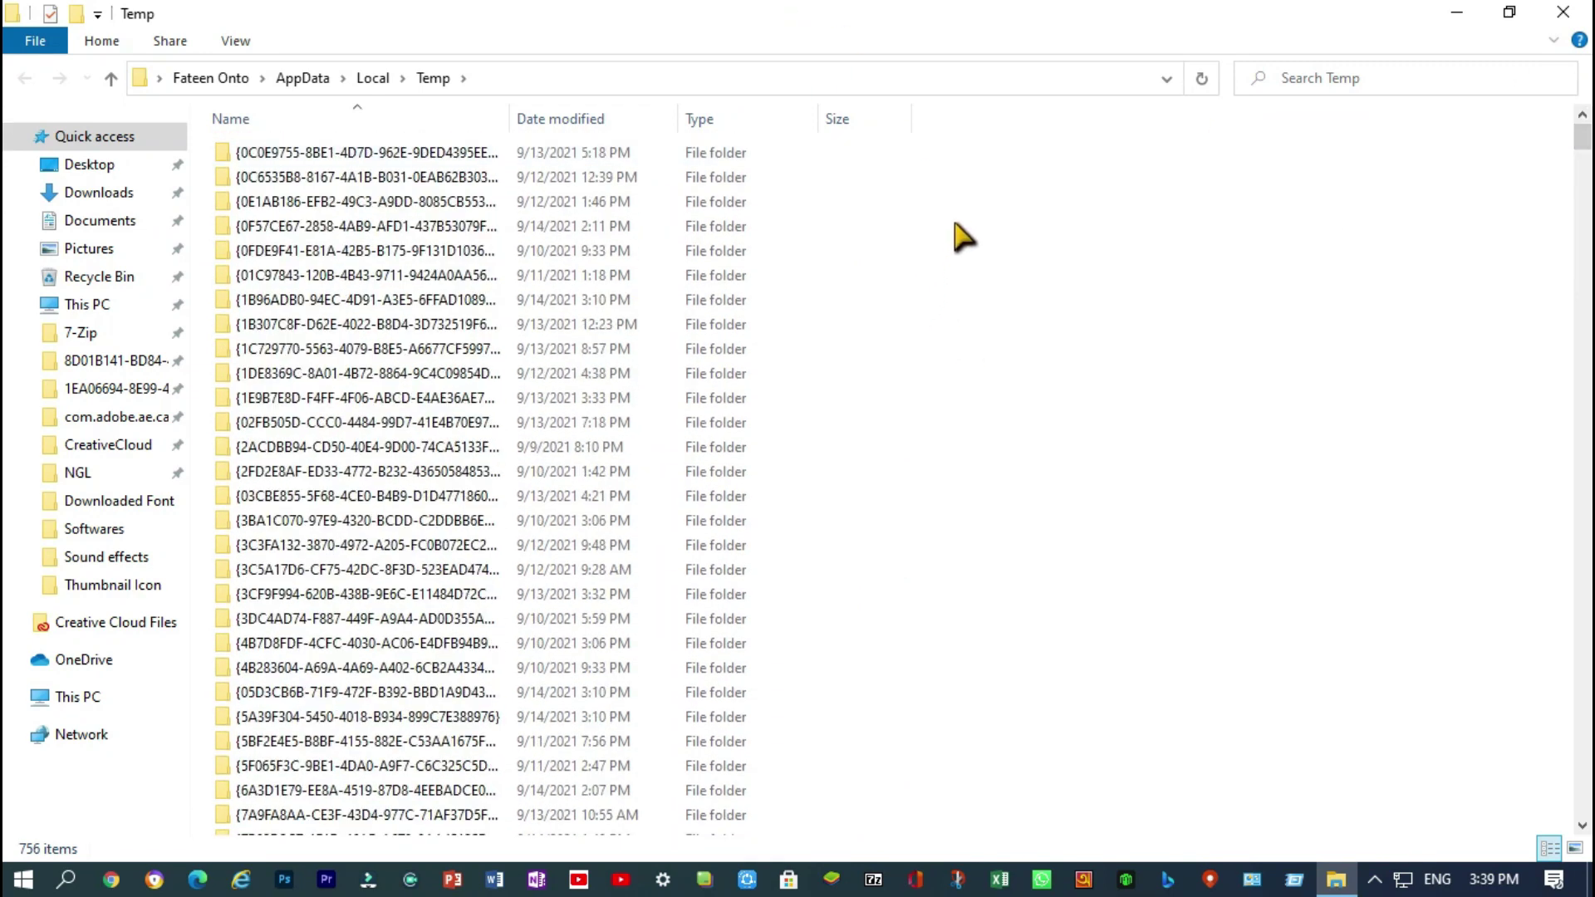
pyautogui.hotkey('ctrl', 'a')
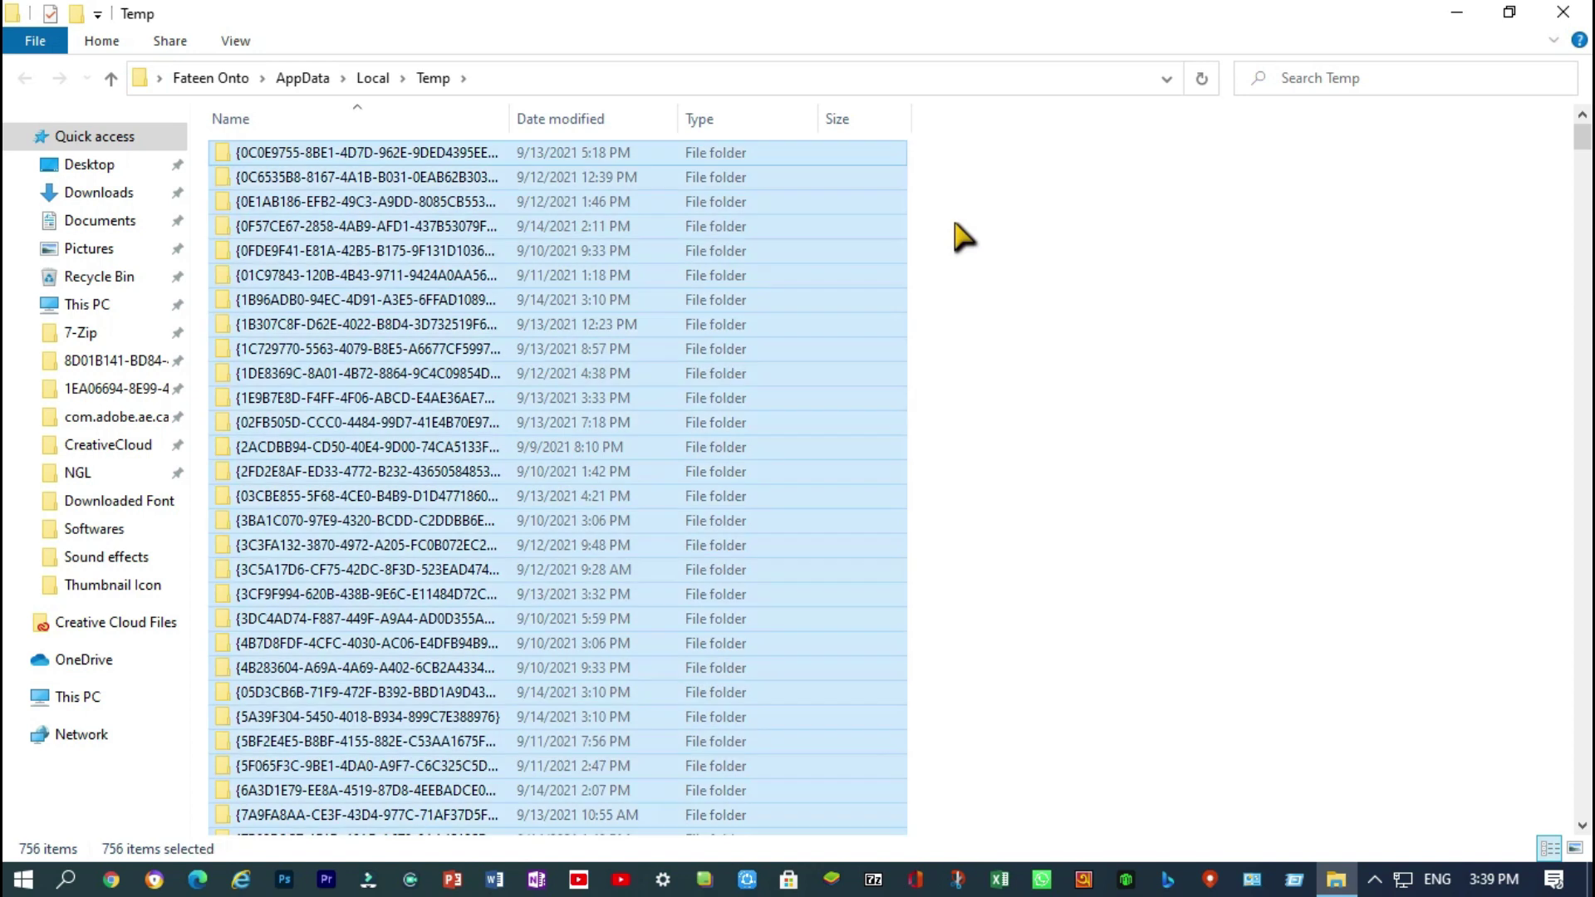
pyautogui.rightClick(638, 156)
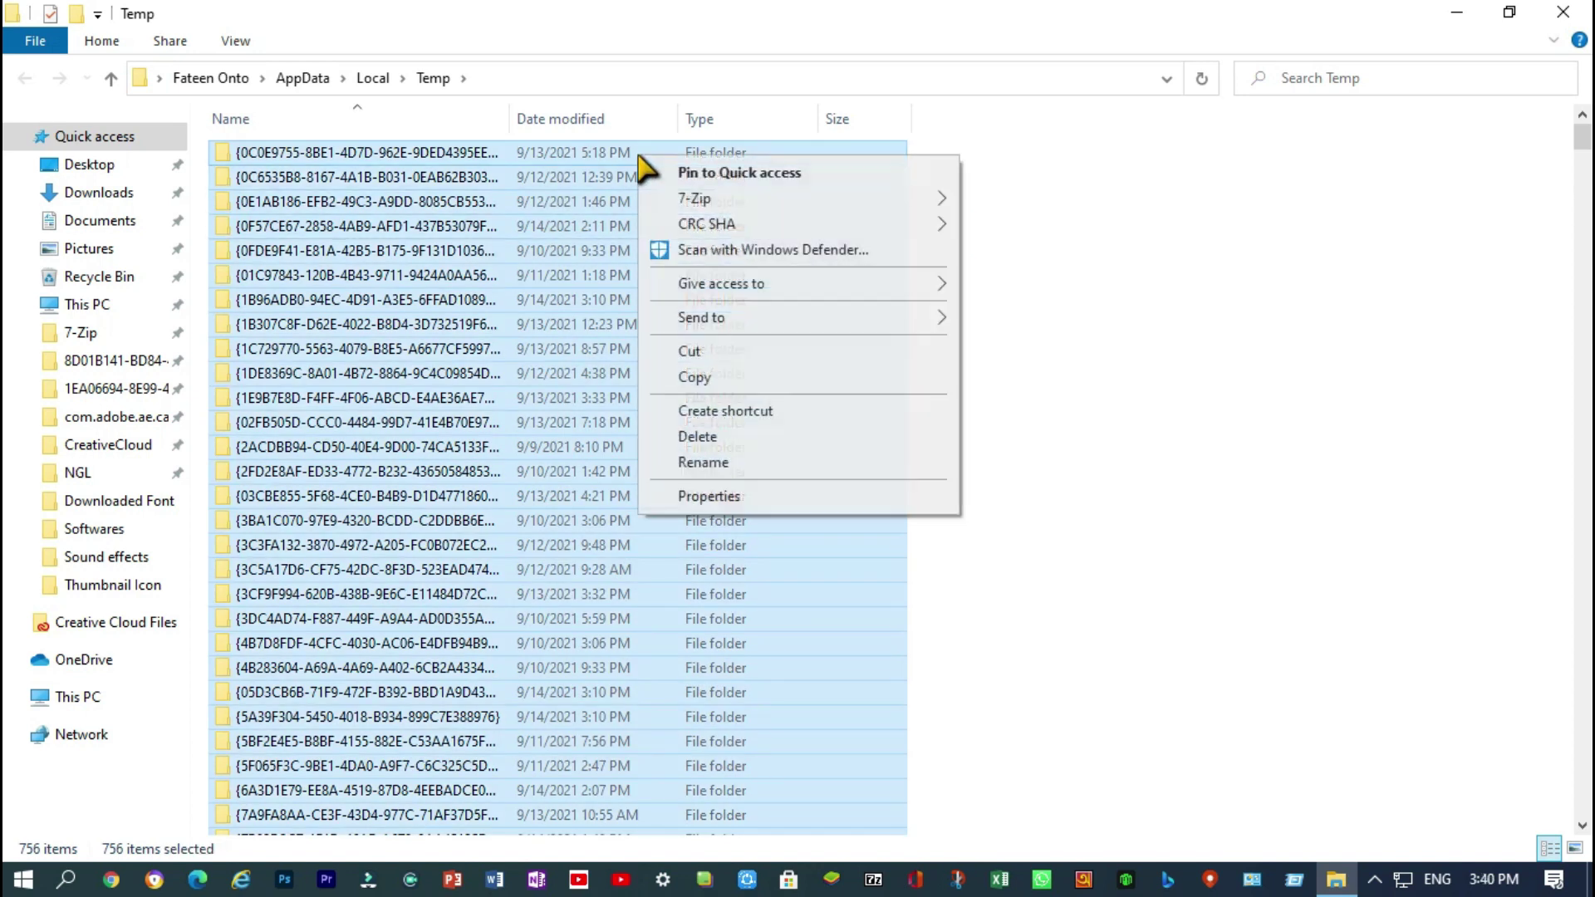
pyautogui.click(698, 437)
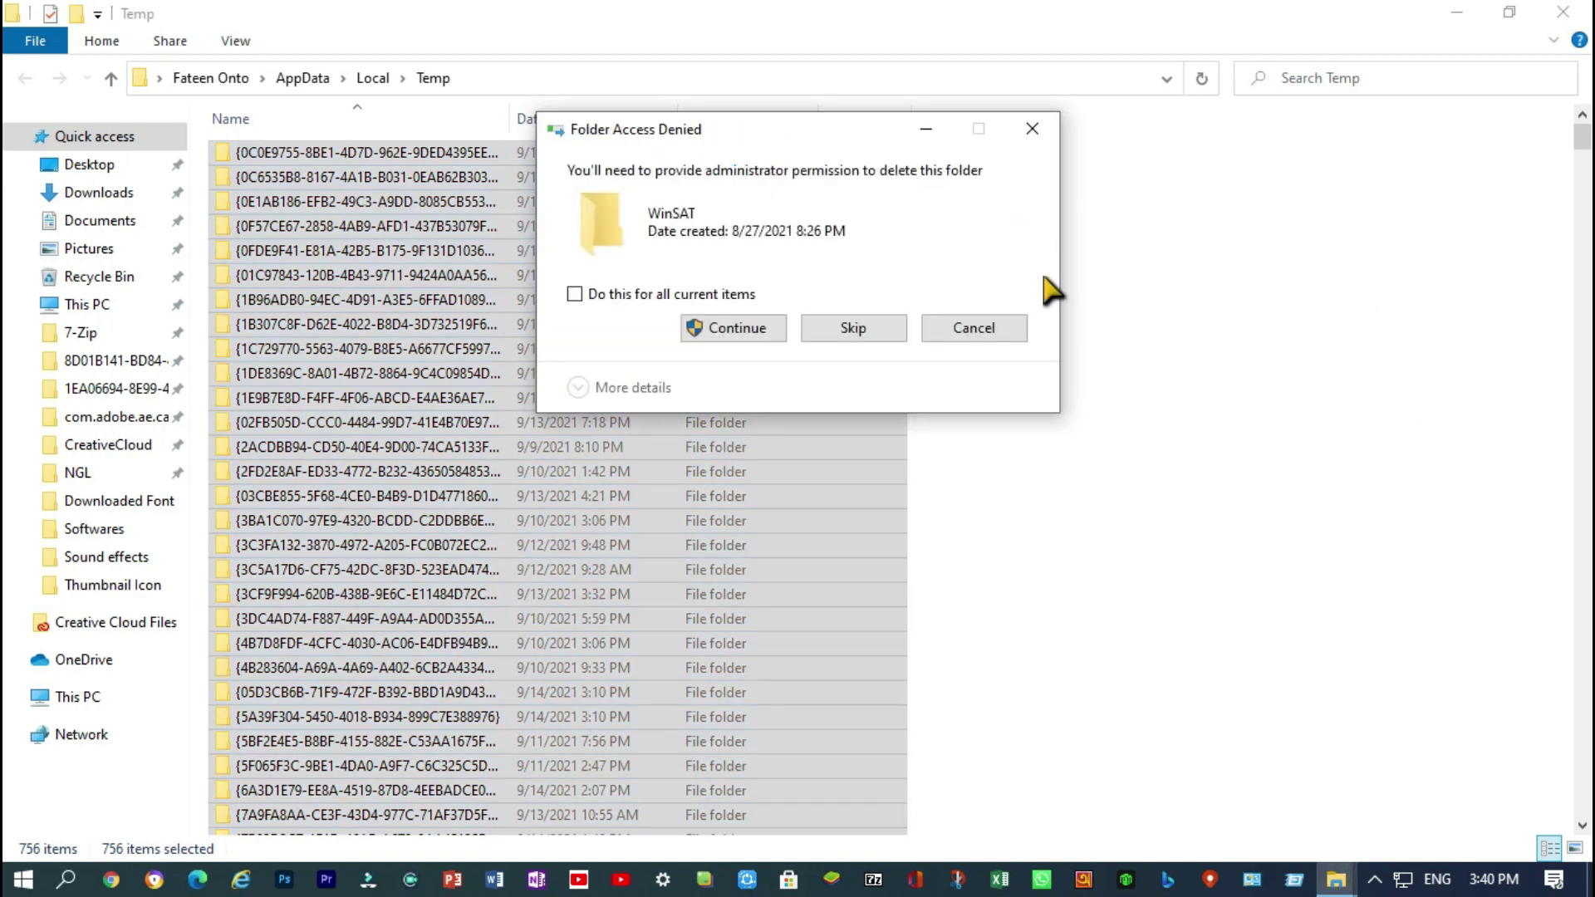
pyautogui.click(734, 329)
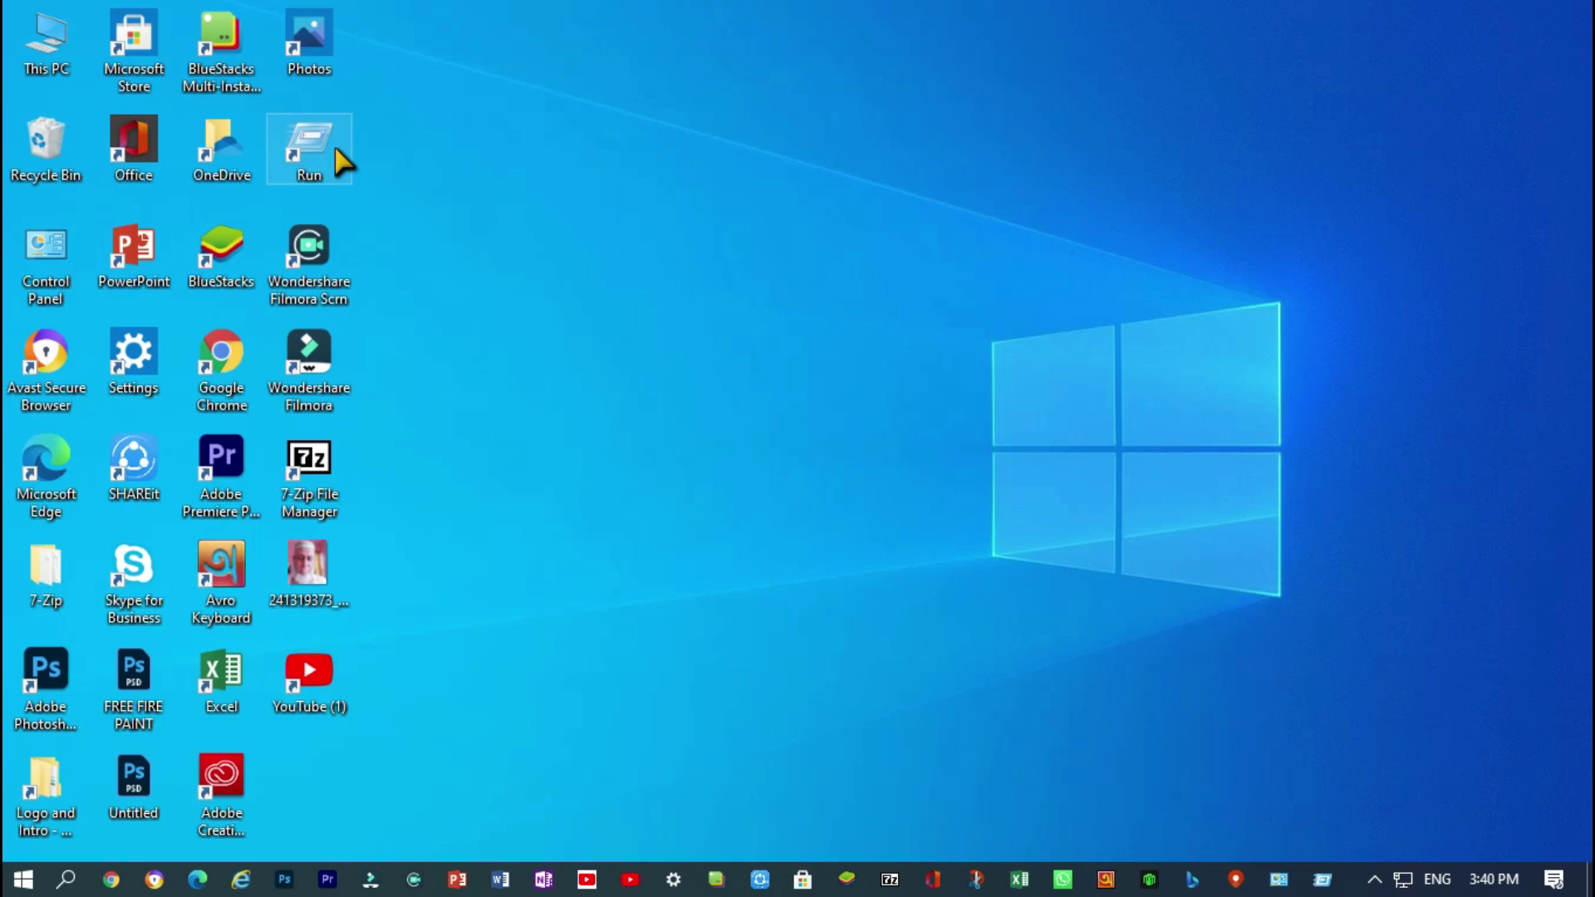
# Run "prefetch" from the Run dialog and grant permanent access to open the Prefetch folder
pyautogui.doubleClick(339, 154)
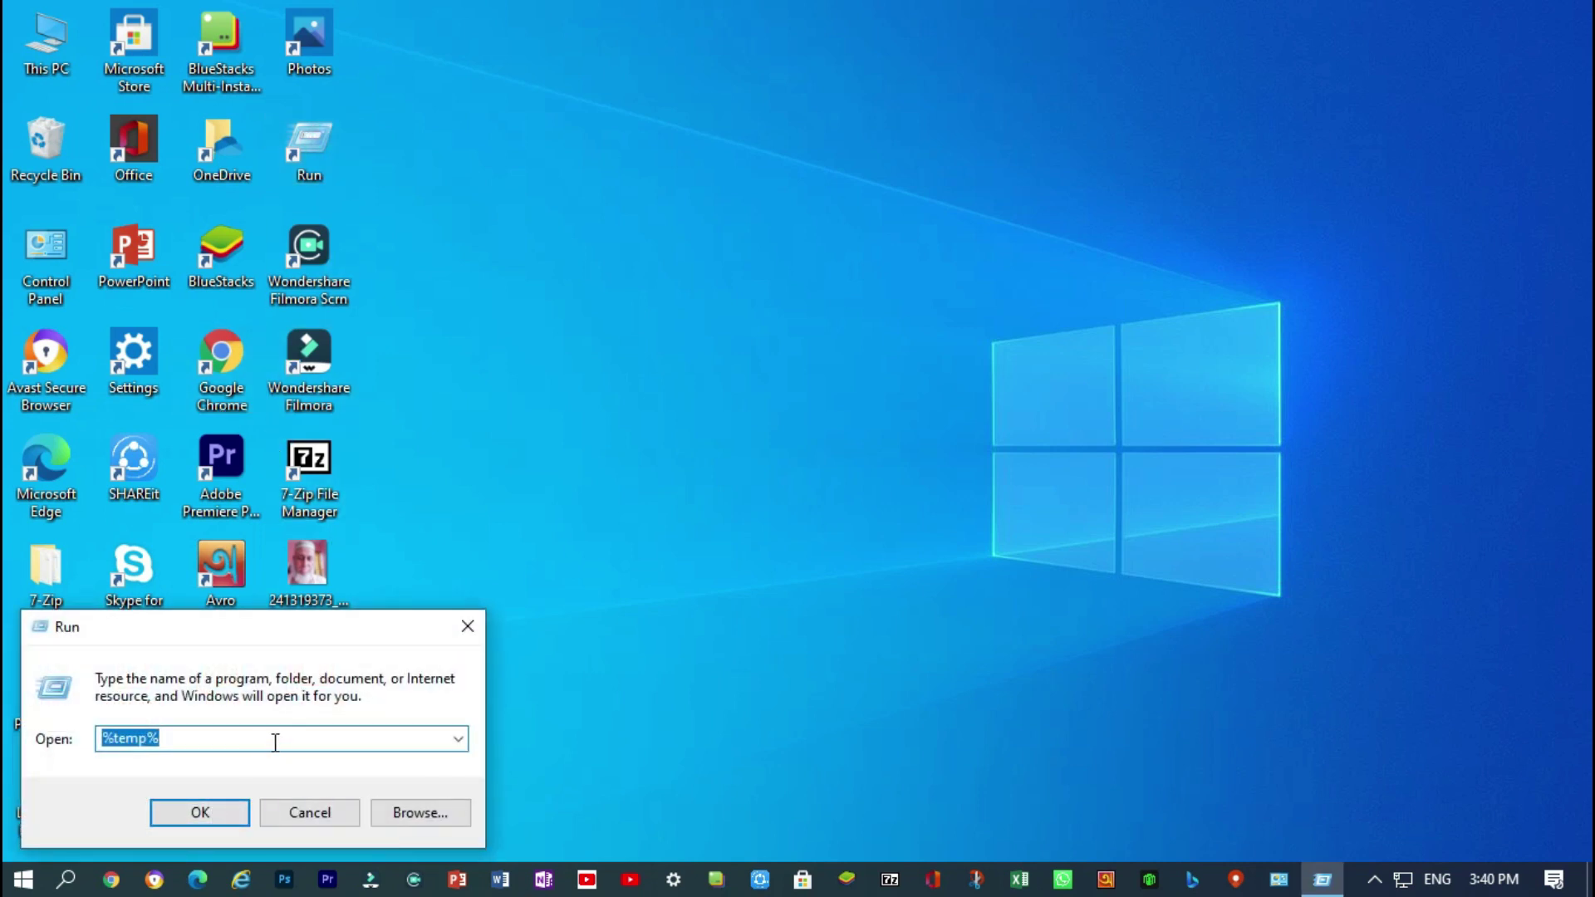
pyautogui.write('pr')
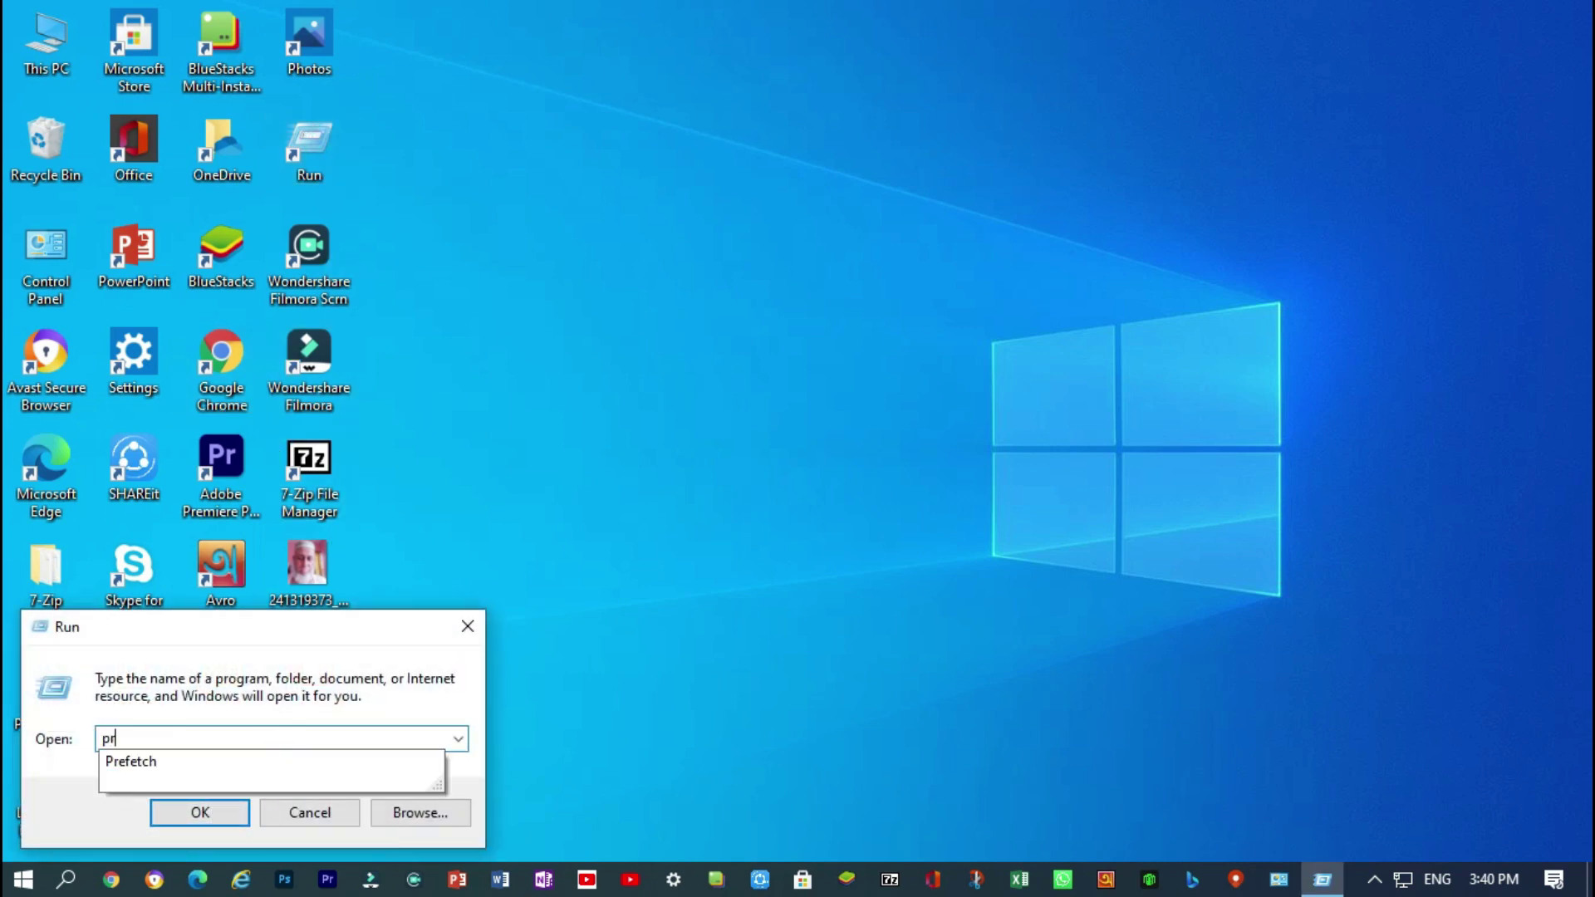
pyautogui.write('efetch')
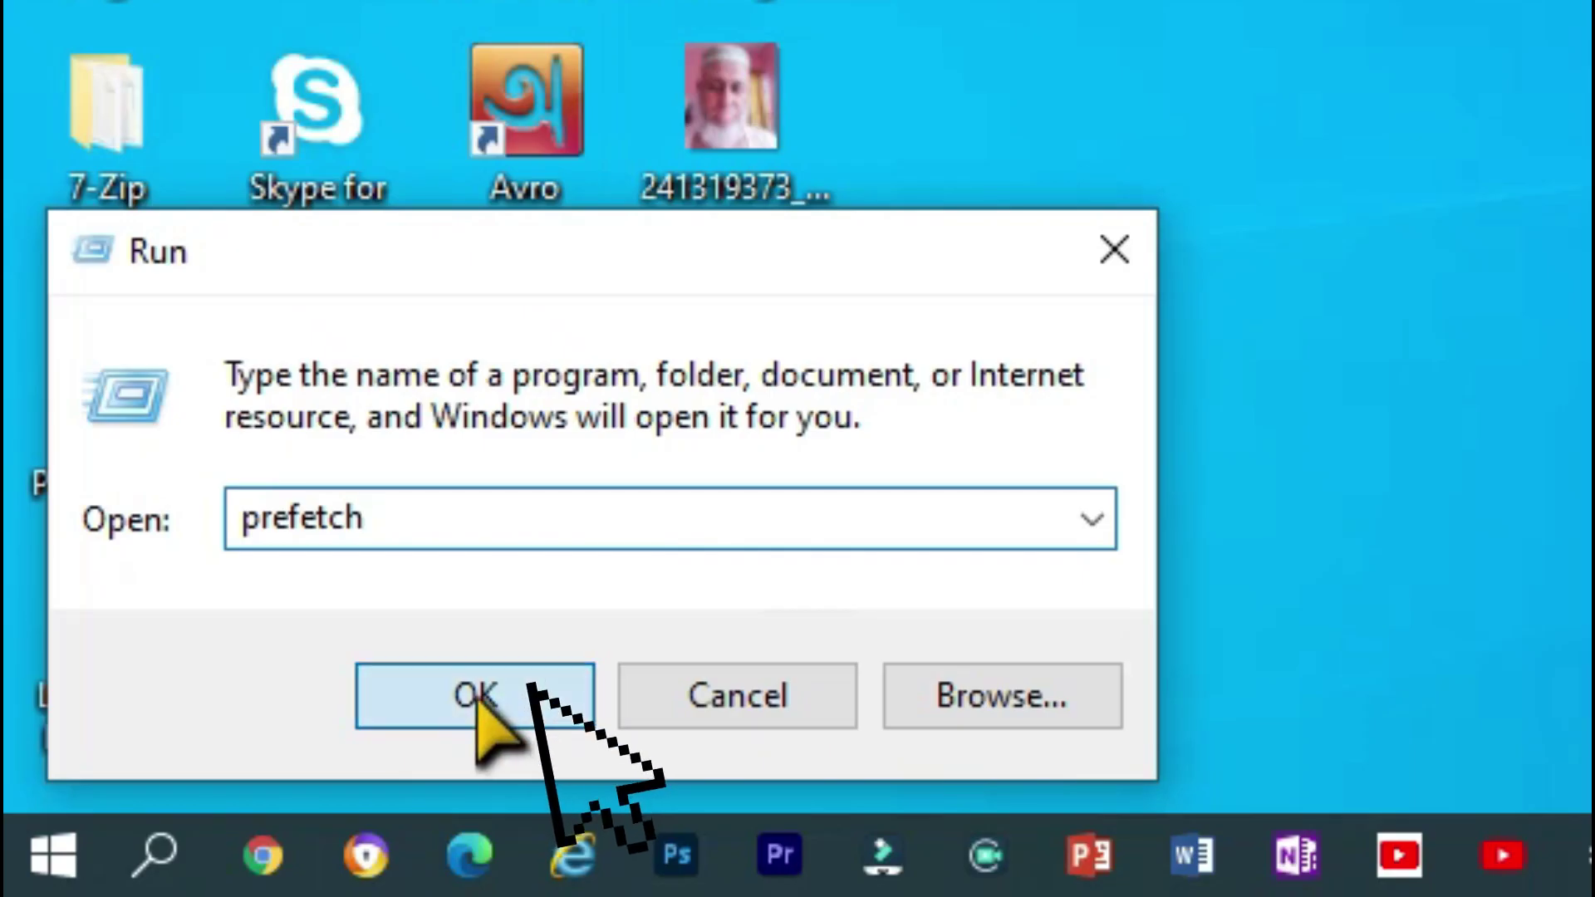
pyautogui.click(203, 813)
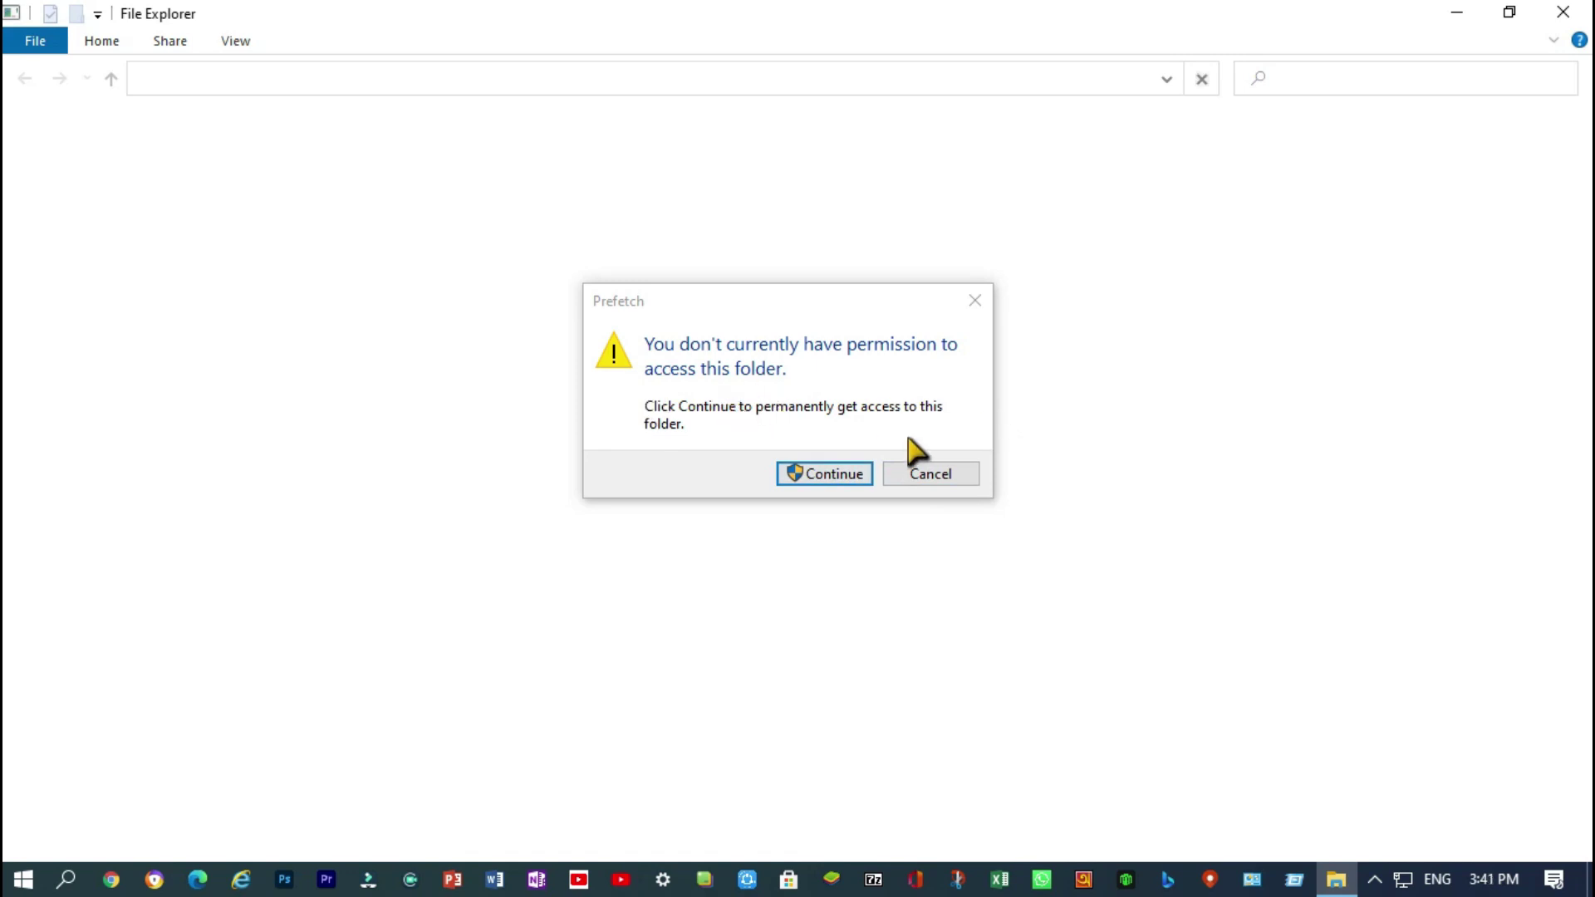
pyautogui.click(818, 475)
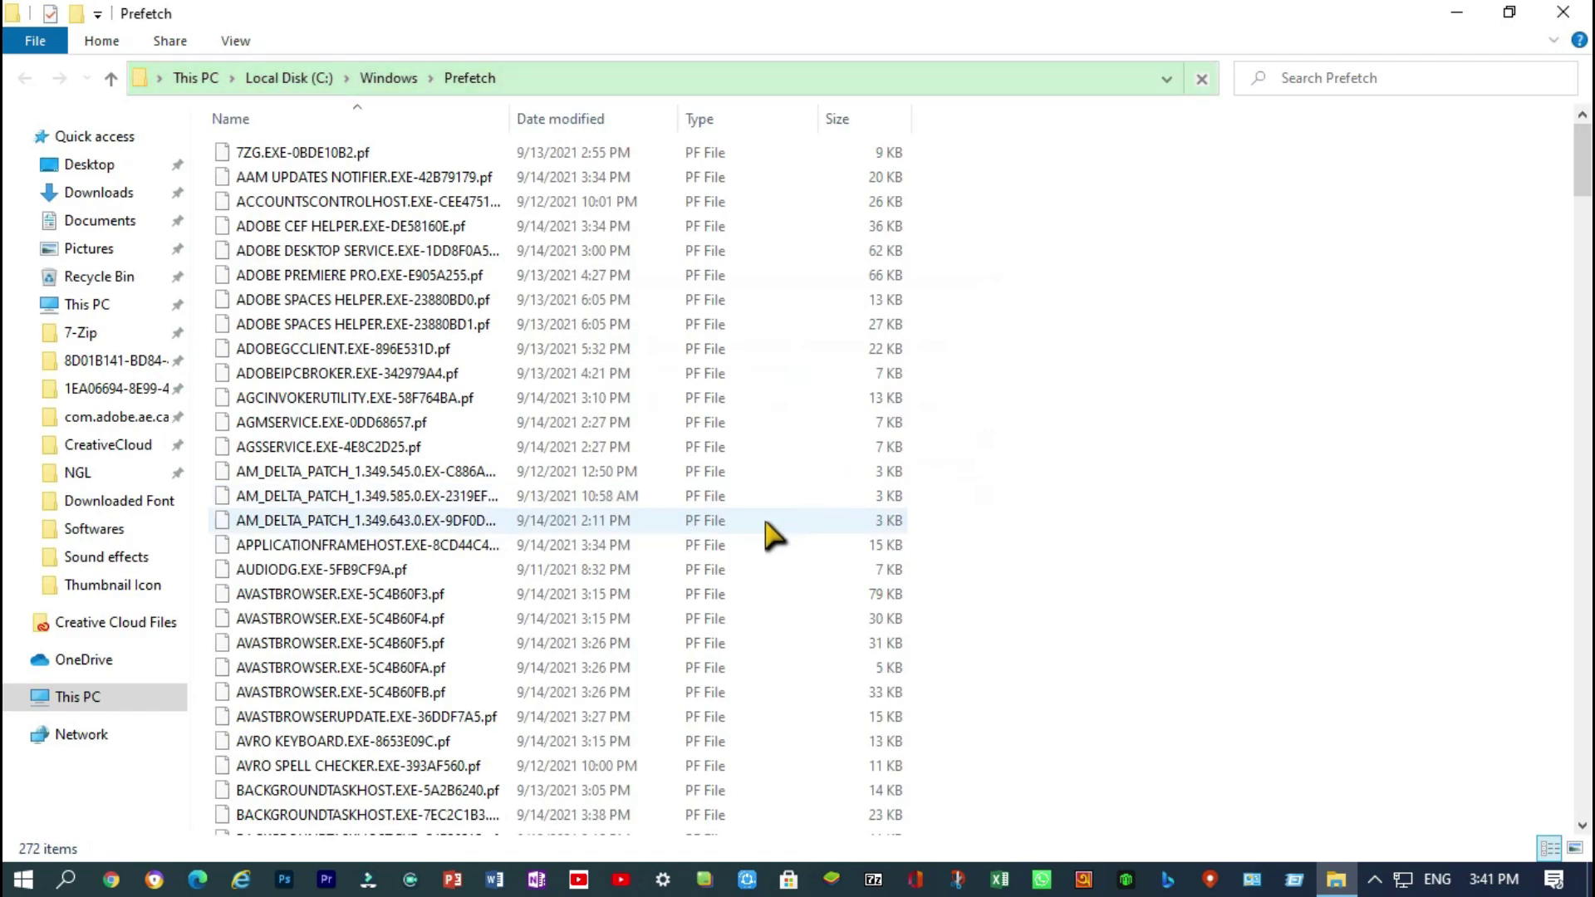
# Delete all files in the Prefetch folder, dismiss the prompt for the file in use, and close the folder
pyautogui.scroll(-1, 1465, 327)
pyautogui.scroll(-8, 1574, 386)
pyautogui.press('End')
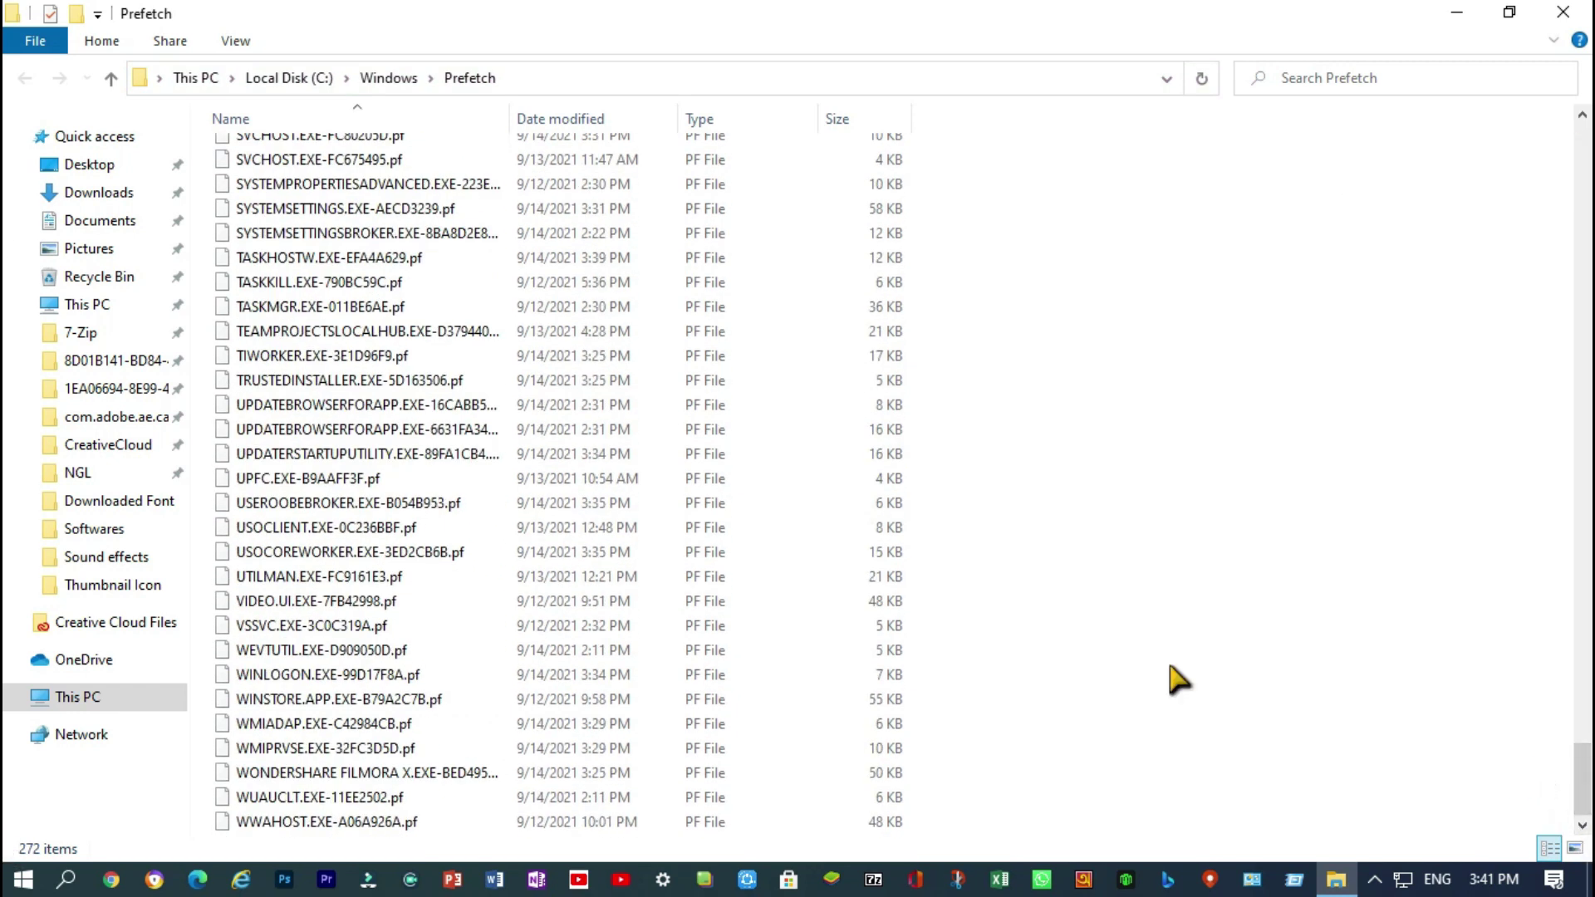
pyautogui.hotkey('ctrl', 'a')
pyautogui.rightClick(461, 402)
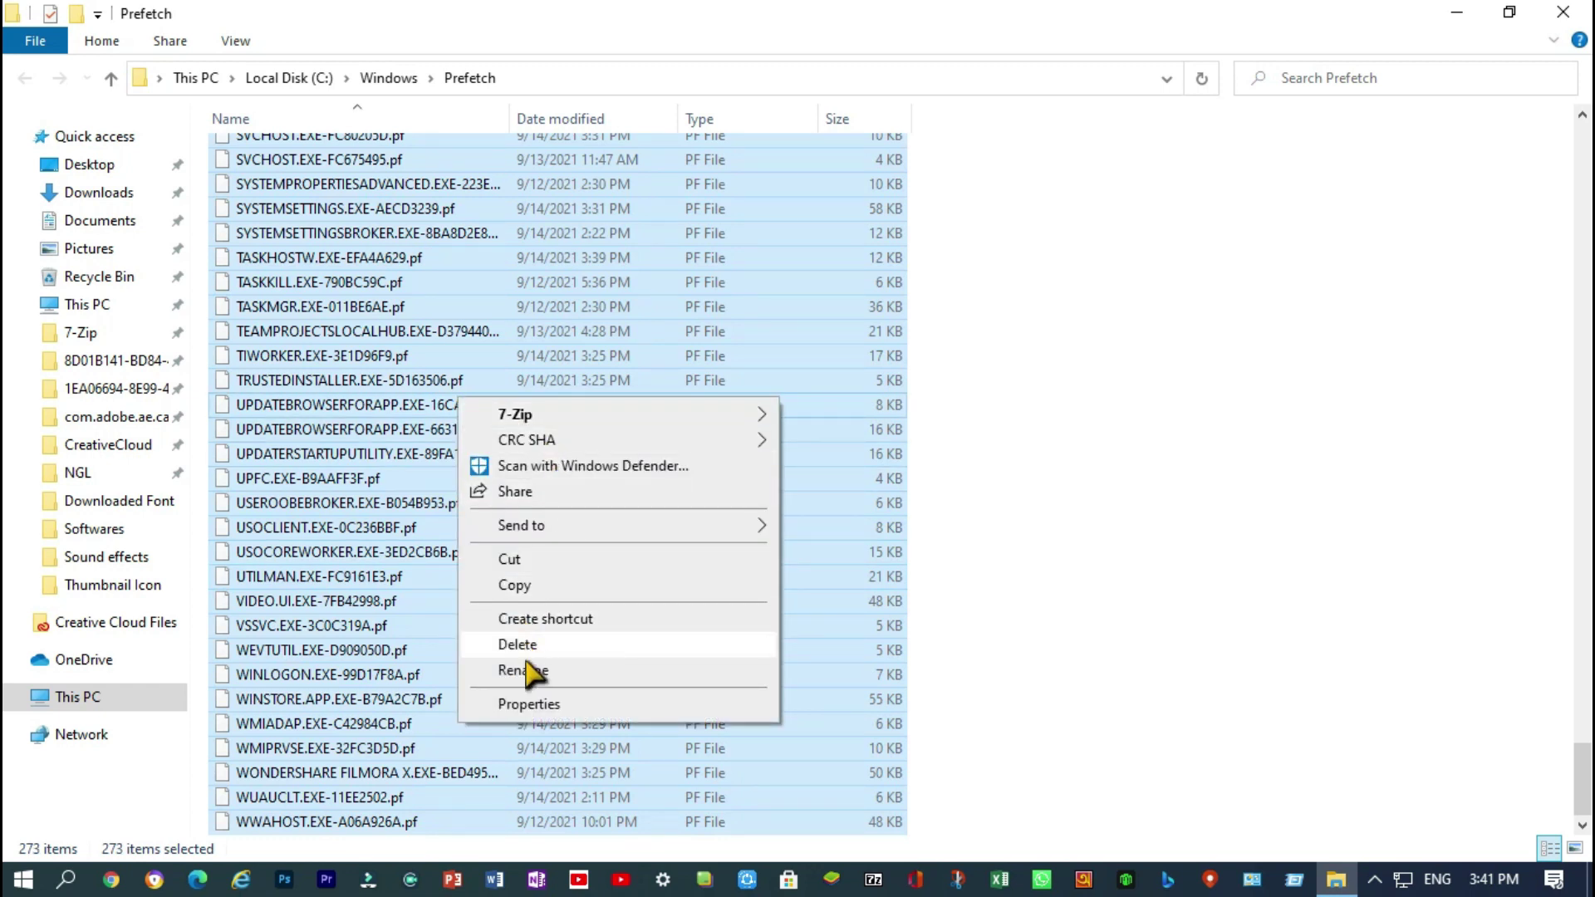
pyautogui.click(557, 648)
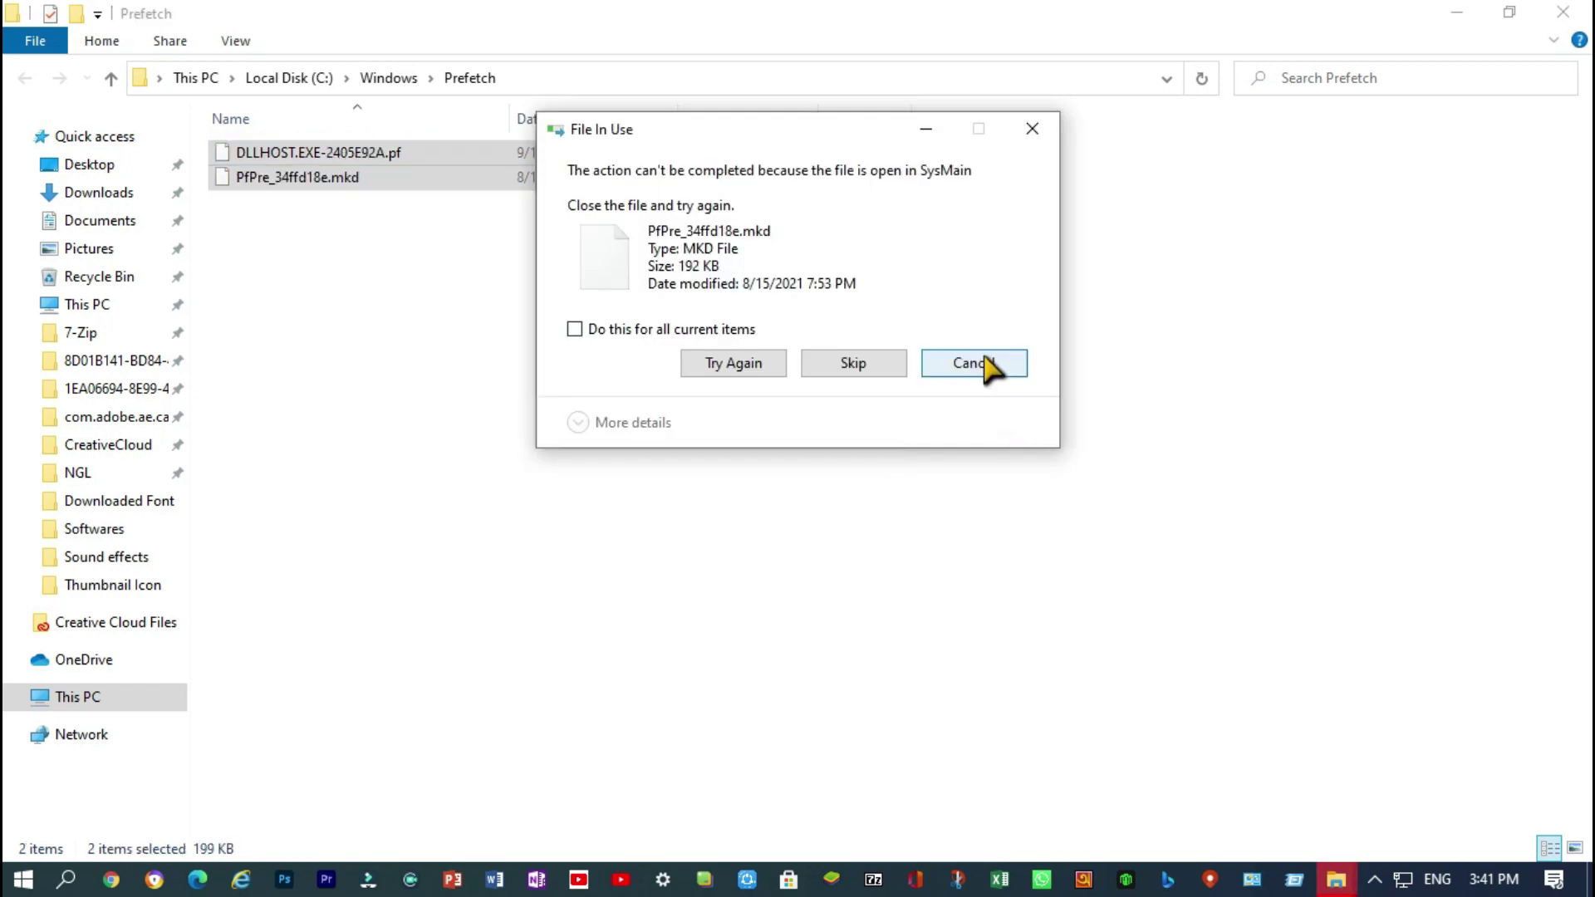
pyautogui.click(1033, 130)
pyautogui.hotkey('alt', 'F4')
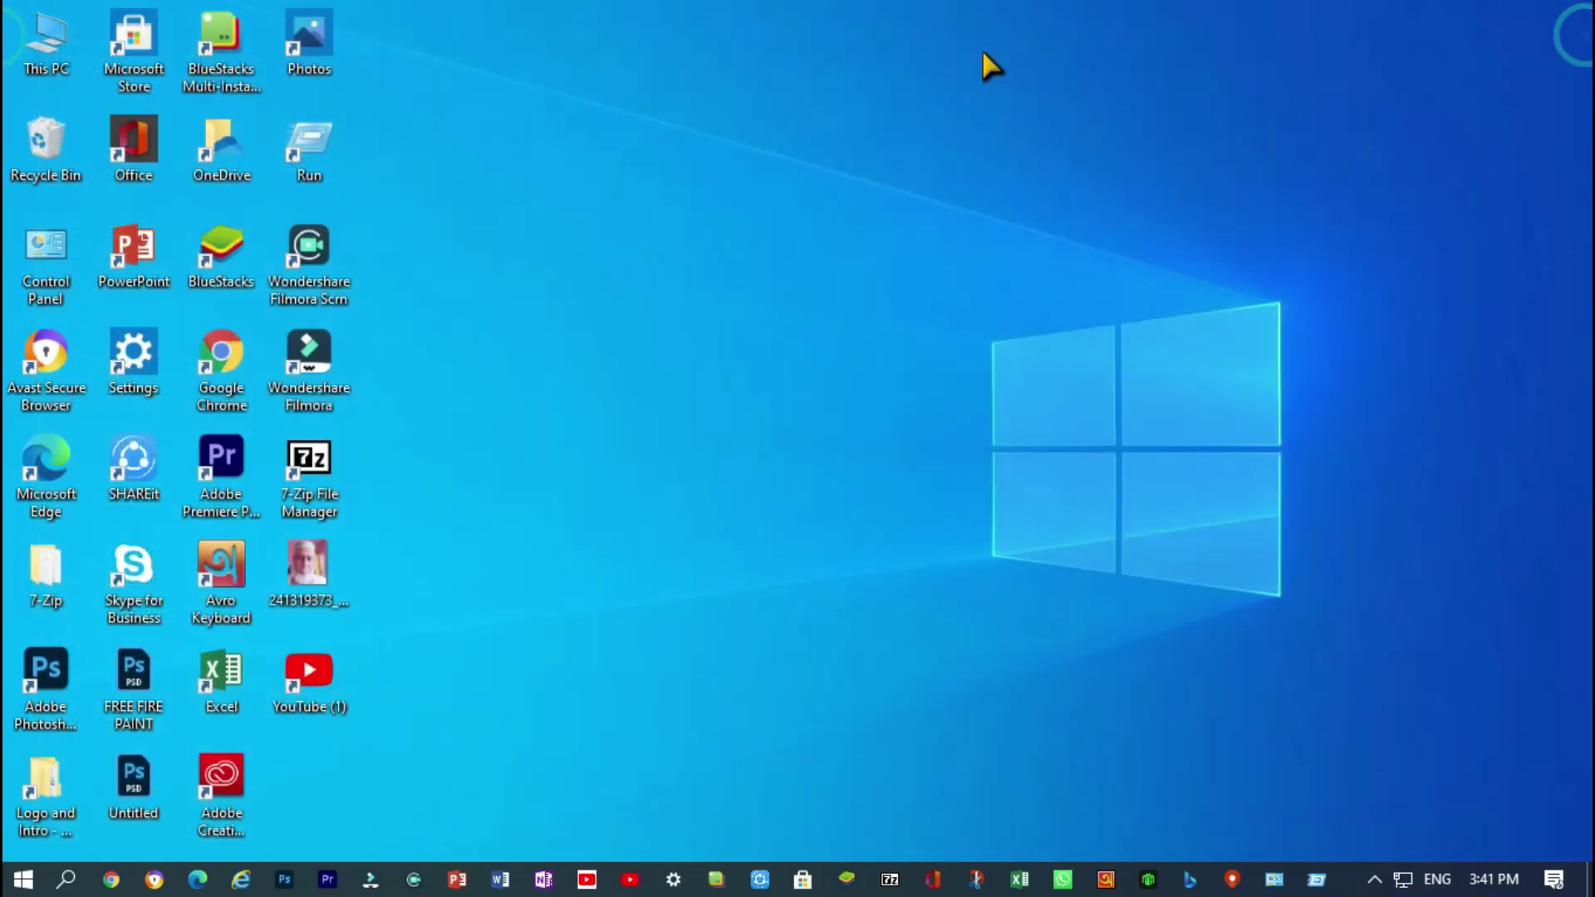
# Empty the Recycle Bin permanently, then open it to check its contents and close it
pyautogui.rightClick(40, 152)
pyautogui.click(139, 188)
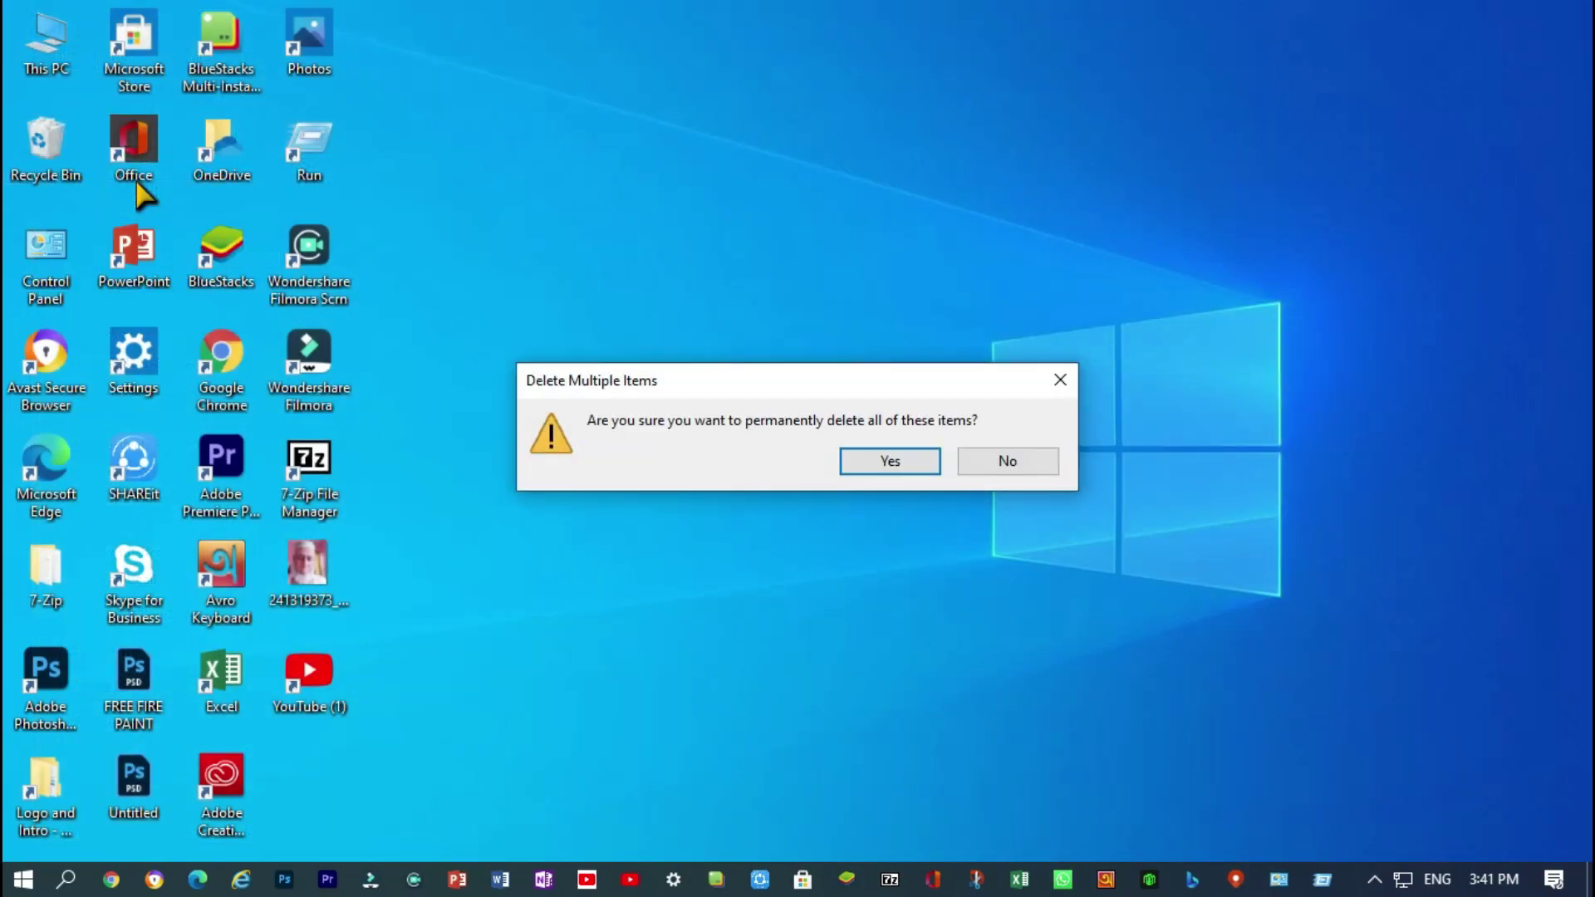
pyautogui.click(877, 464)
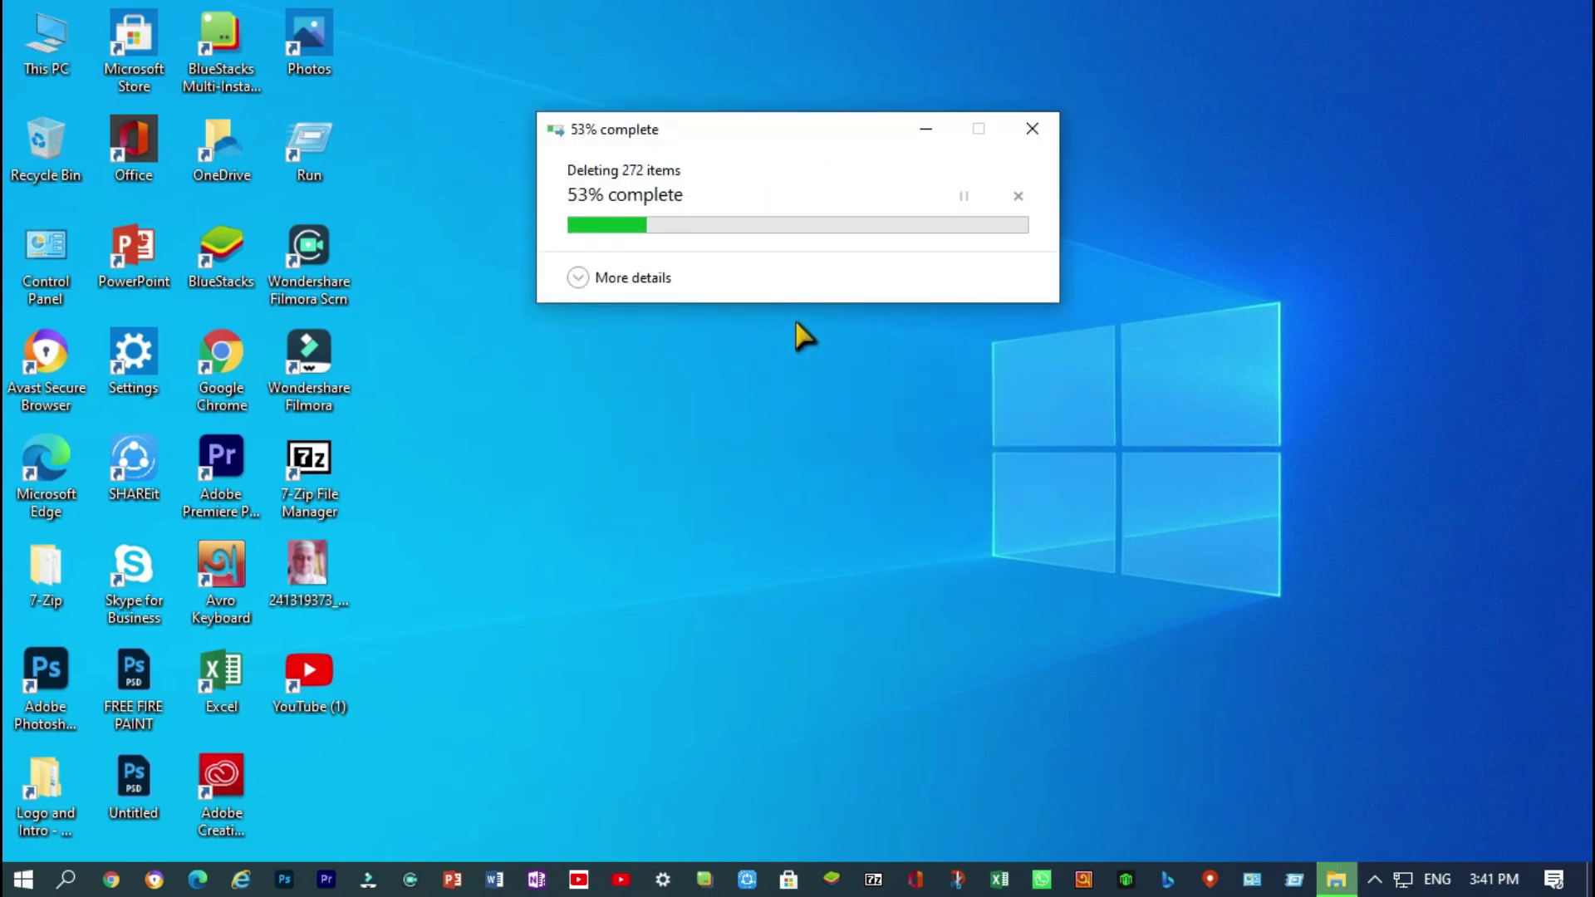
pyautogui.doubleClick(62, 167)
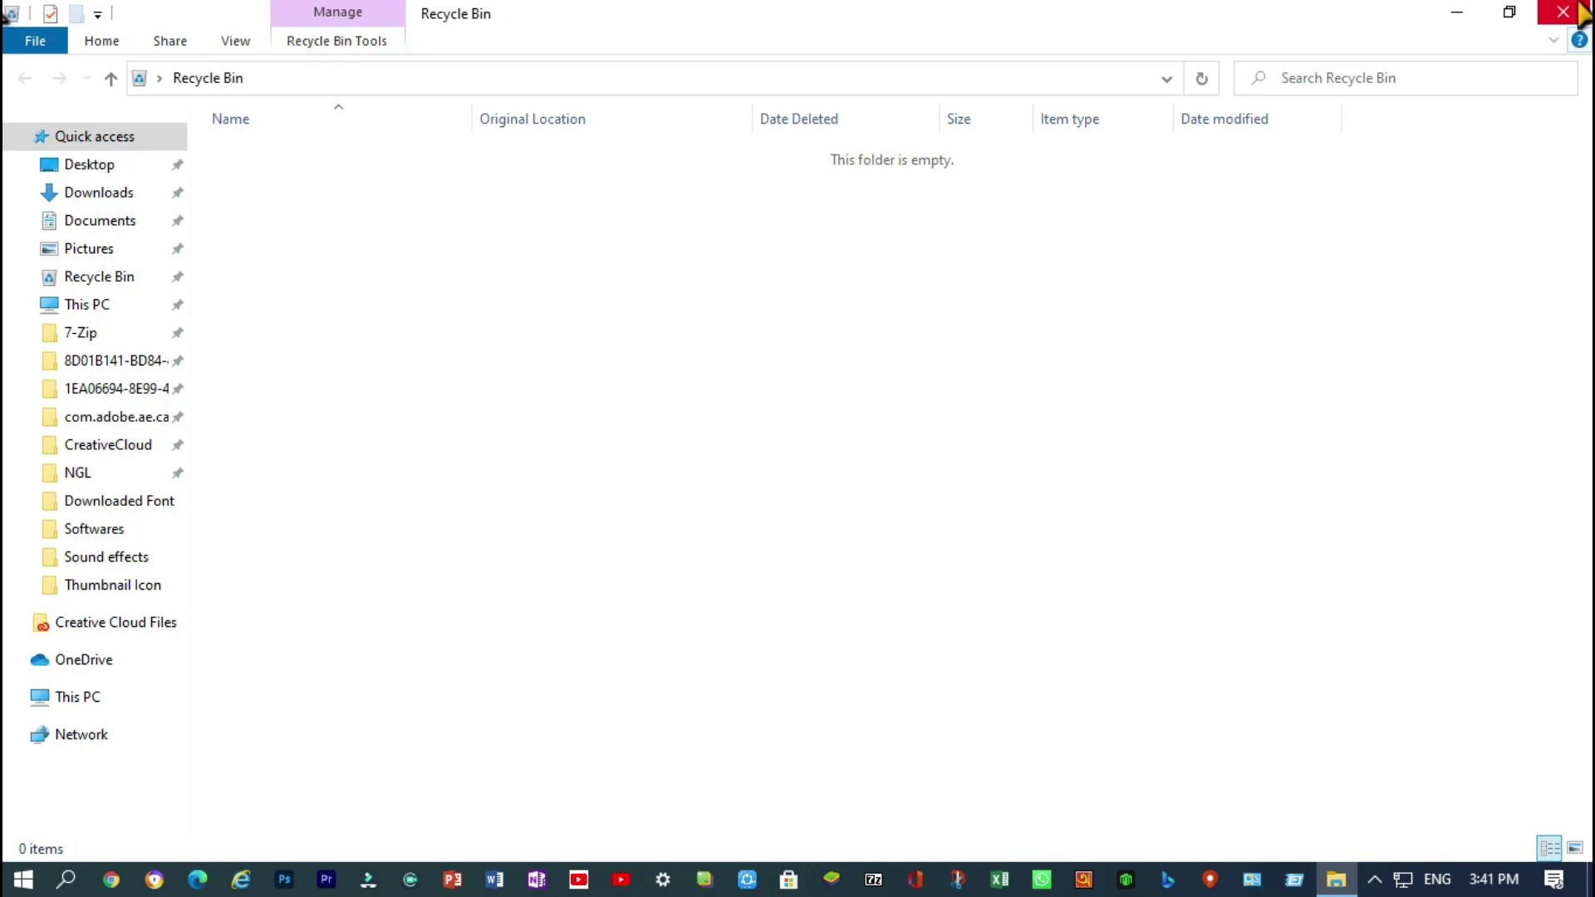
pyautogui.click(1578, 12)
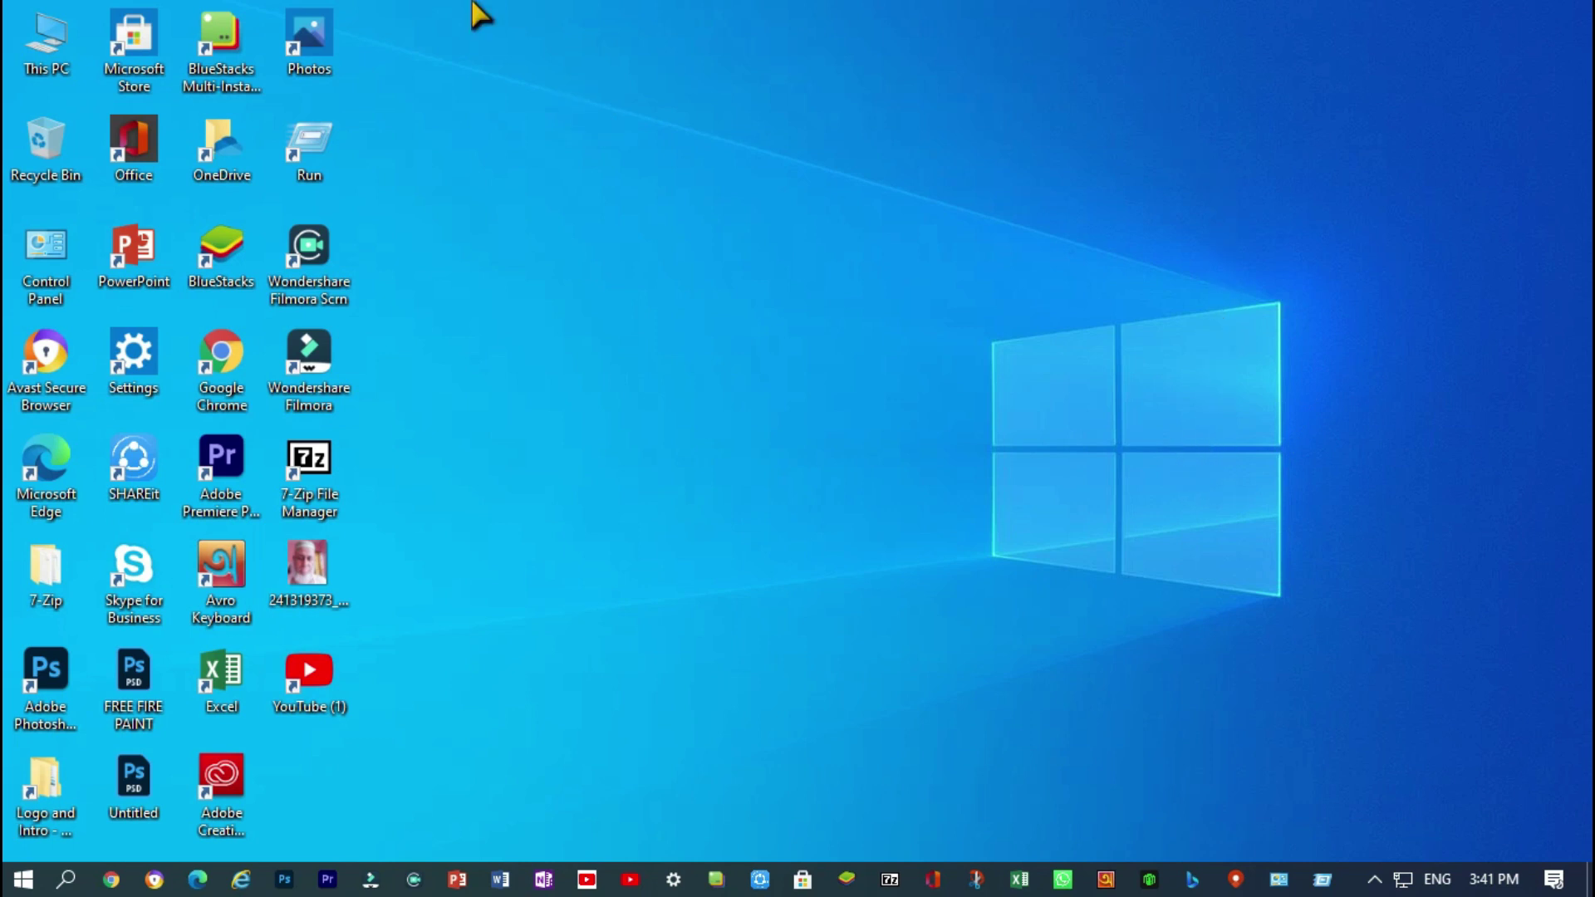
# Refresh the desktop
pyautogui.rightClick(712, 521)
pyautogui.click(770, 613)
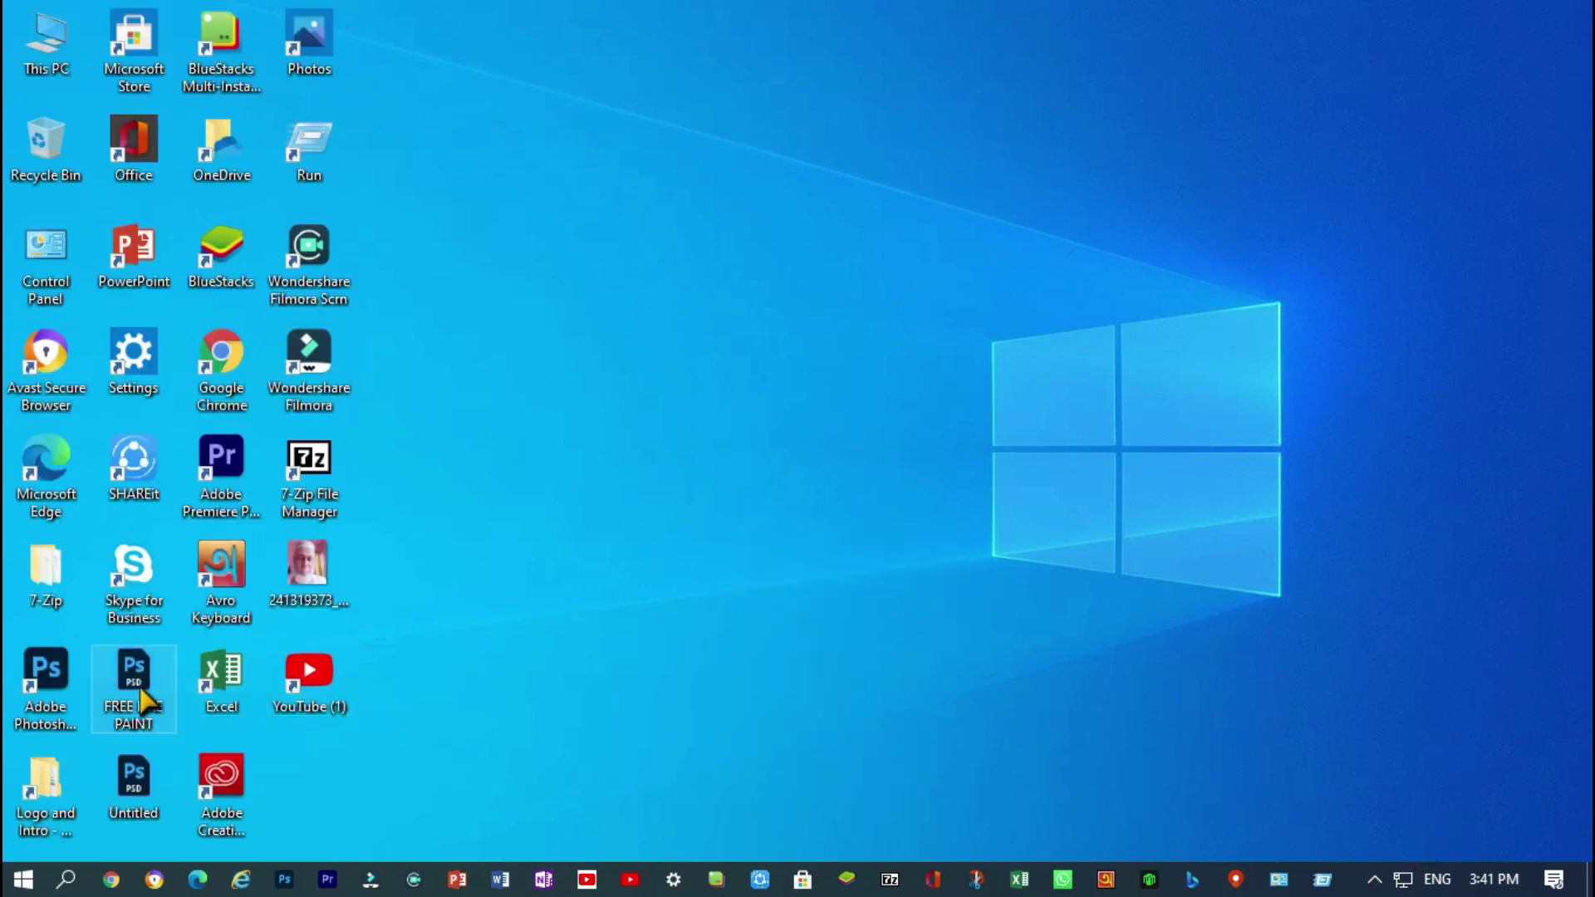
# Open Task Manager, maximize its window and show the list of startup programs
pyautogui.rightClick(23, 879)
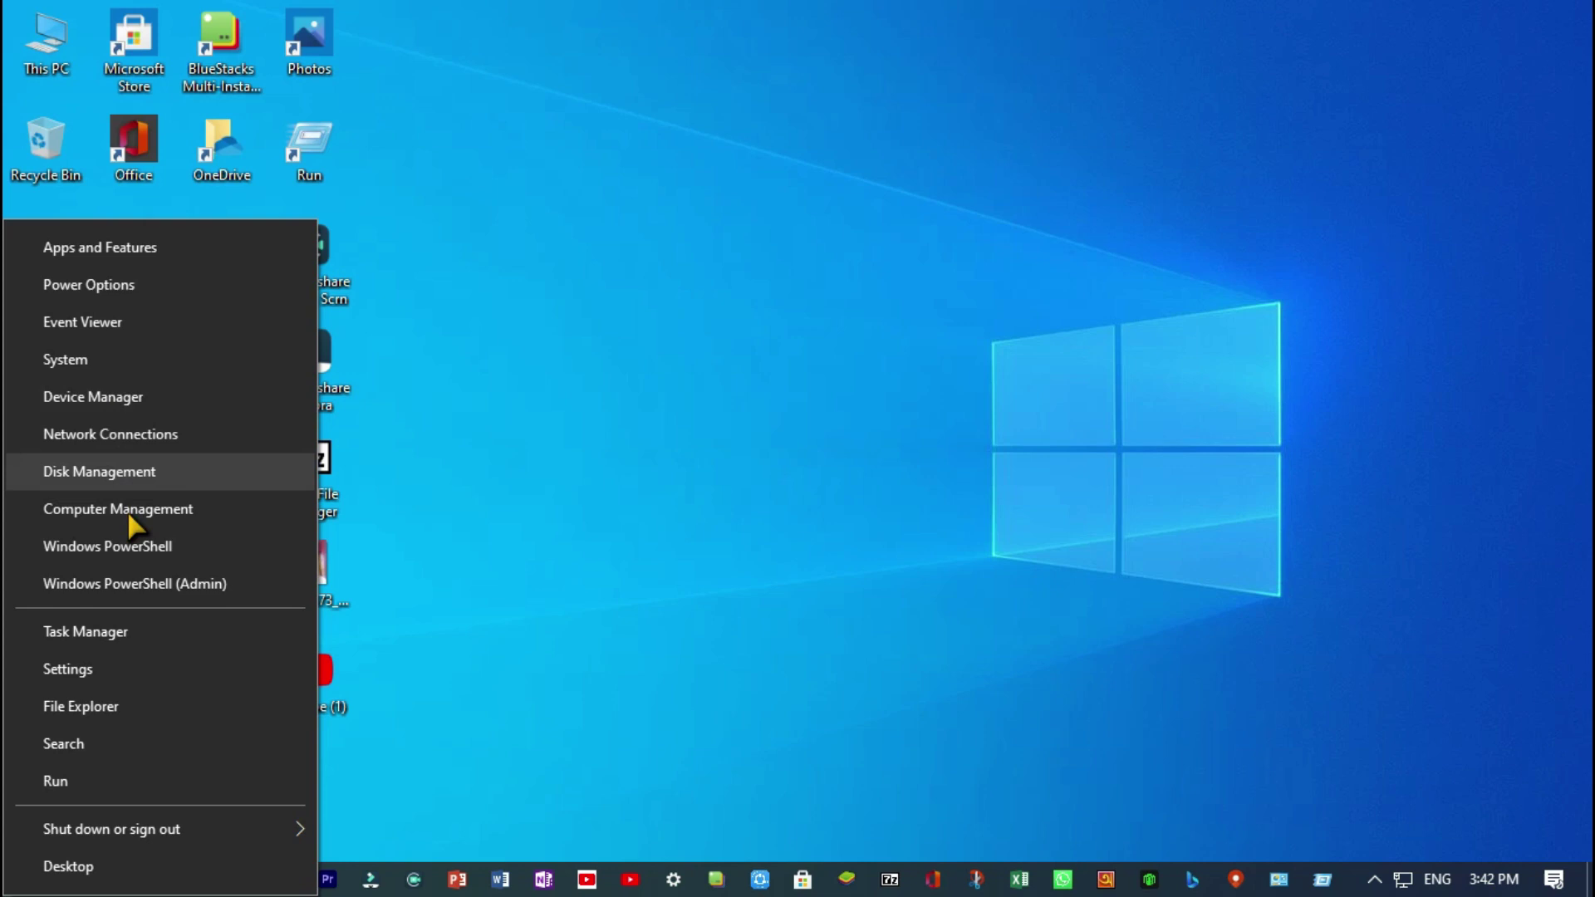
pyautogui.click(148, 629)
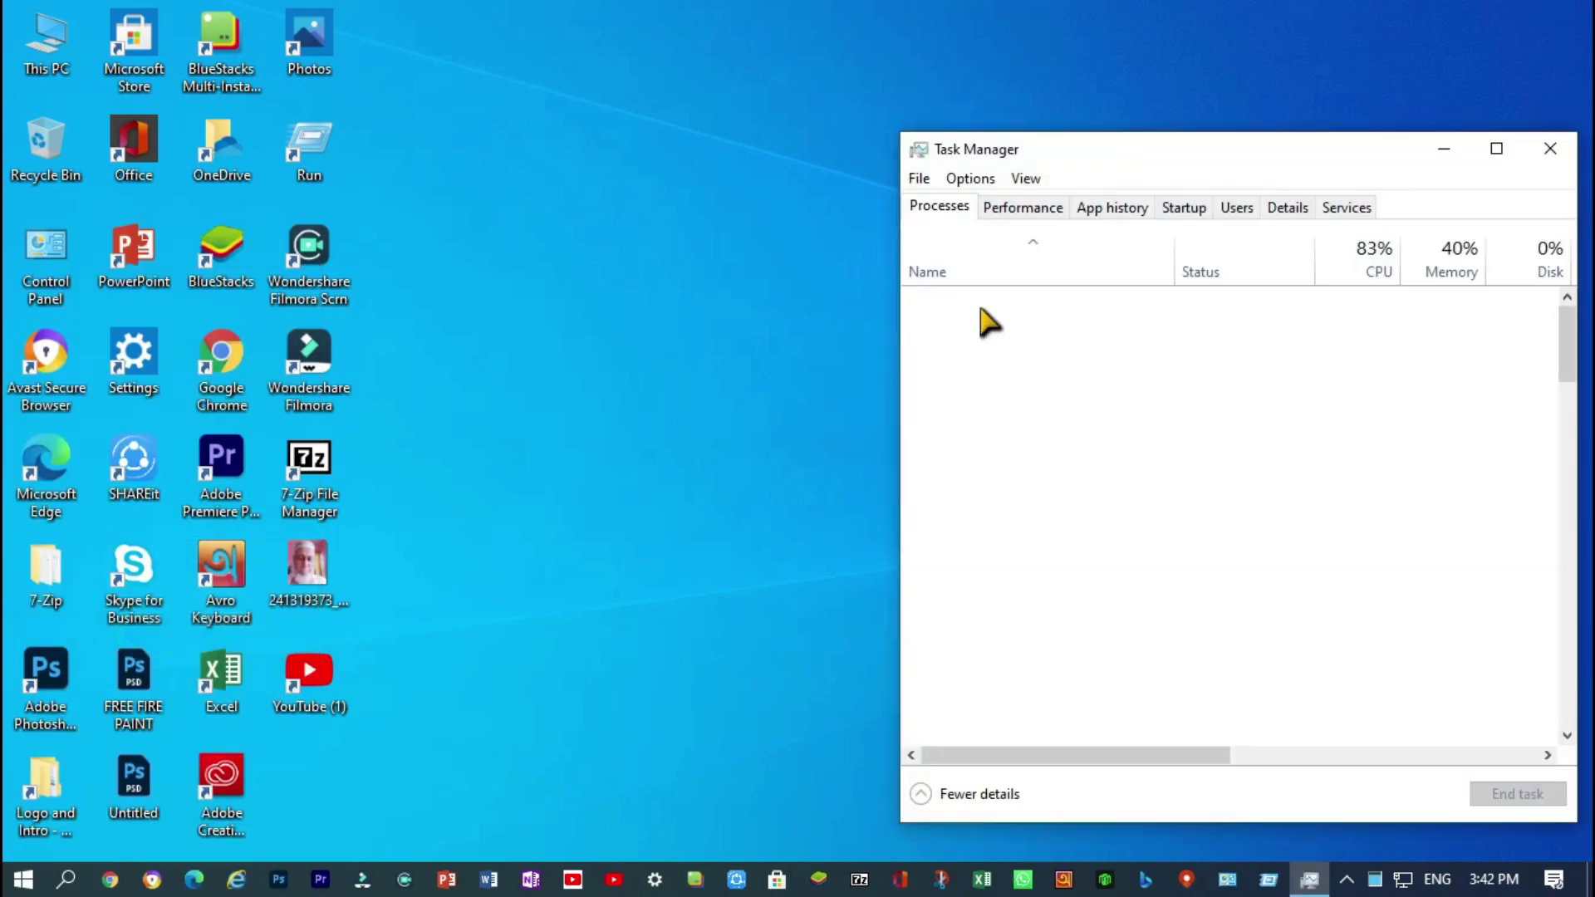
pyautogui.moveTo(1125, 157); pyautogui.dragTo(581, 3)
pyautogui.click(286, 67)
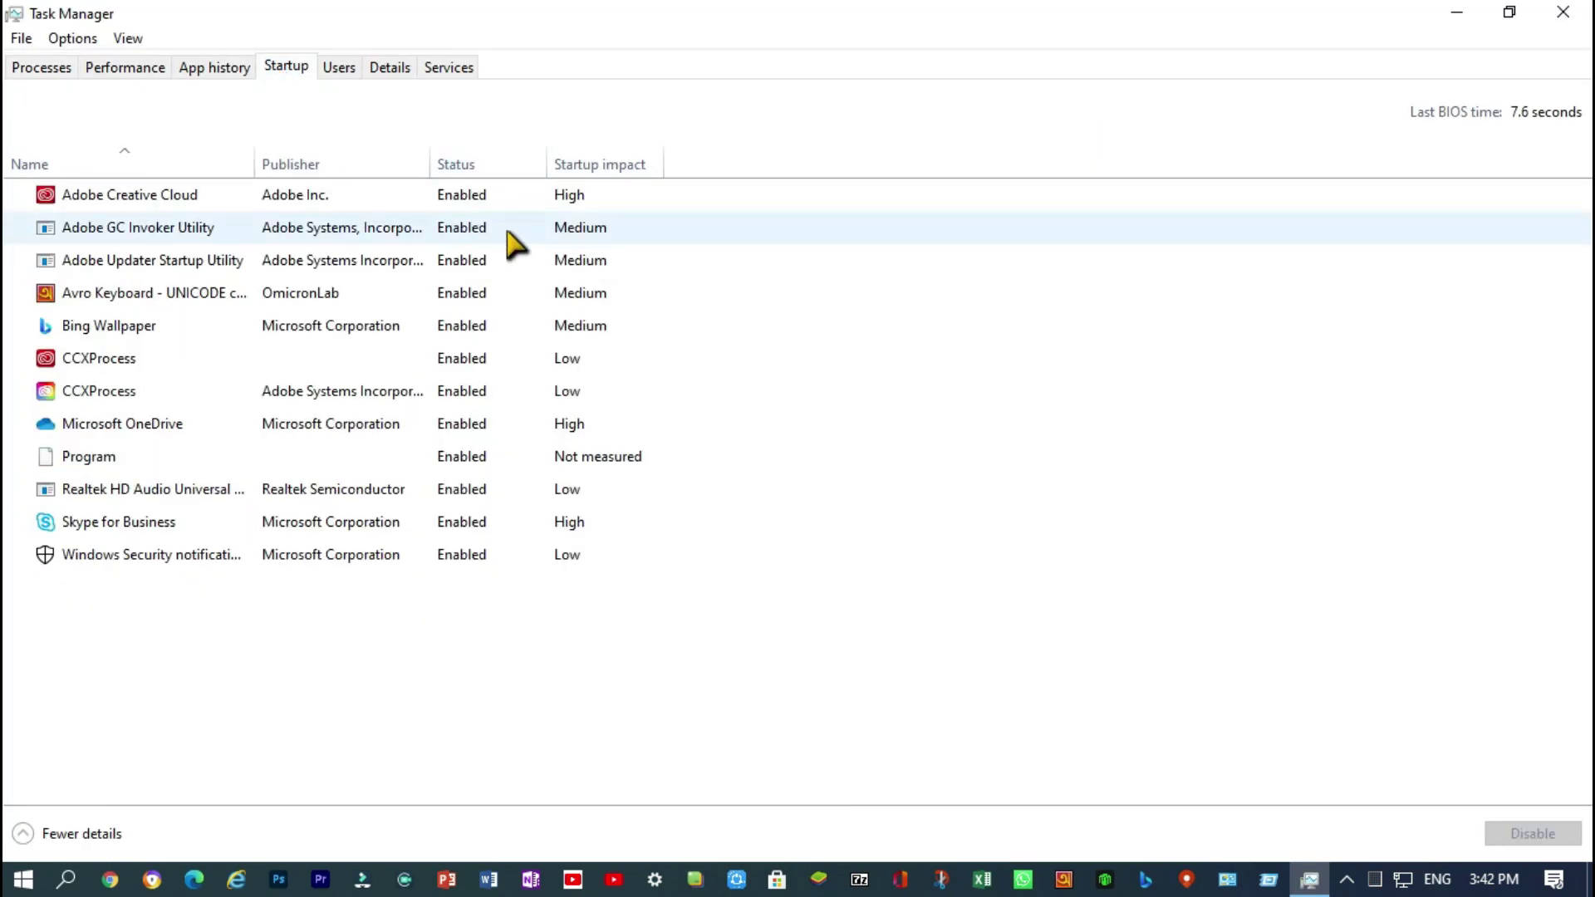
# Disable Adobe Creative Cloud from launching at startup and close Task Manager
pyautogui.click(142, 557)
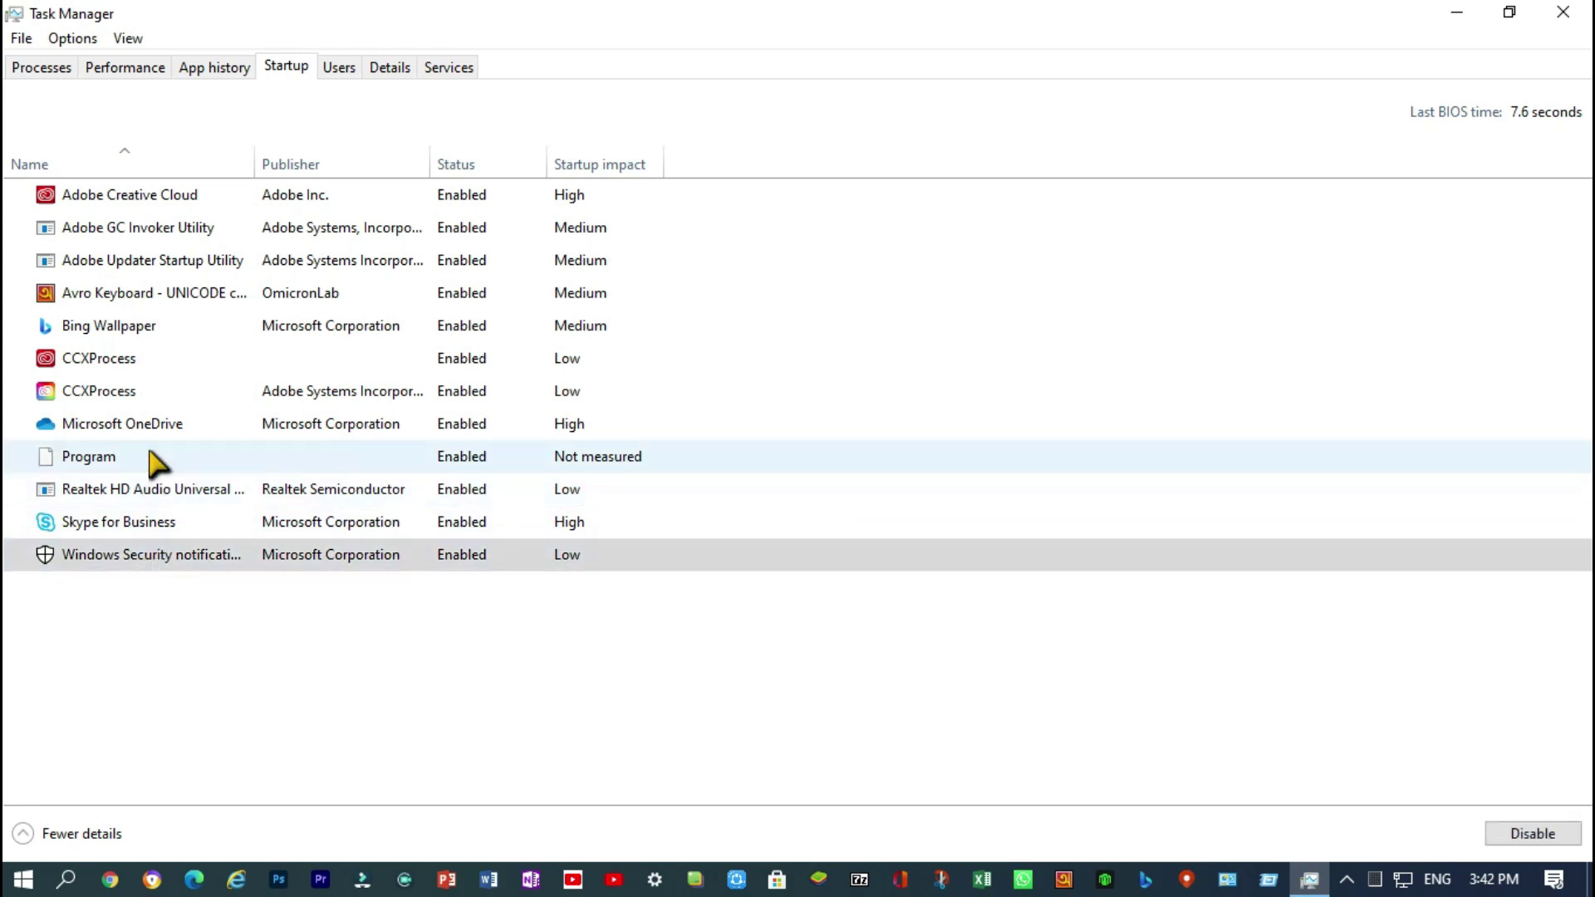
pyautogui.click(151, 456)
pyautogui.click(160, 336)
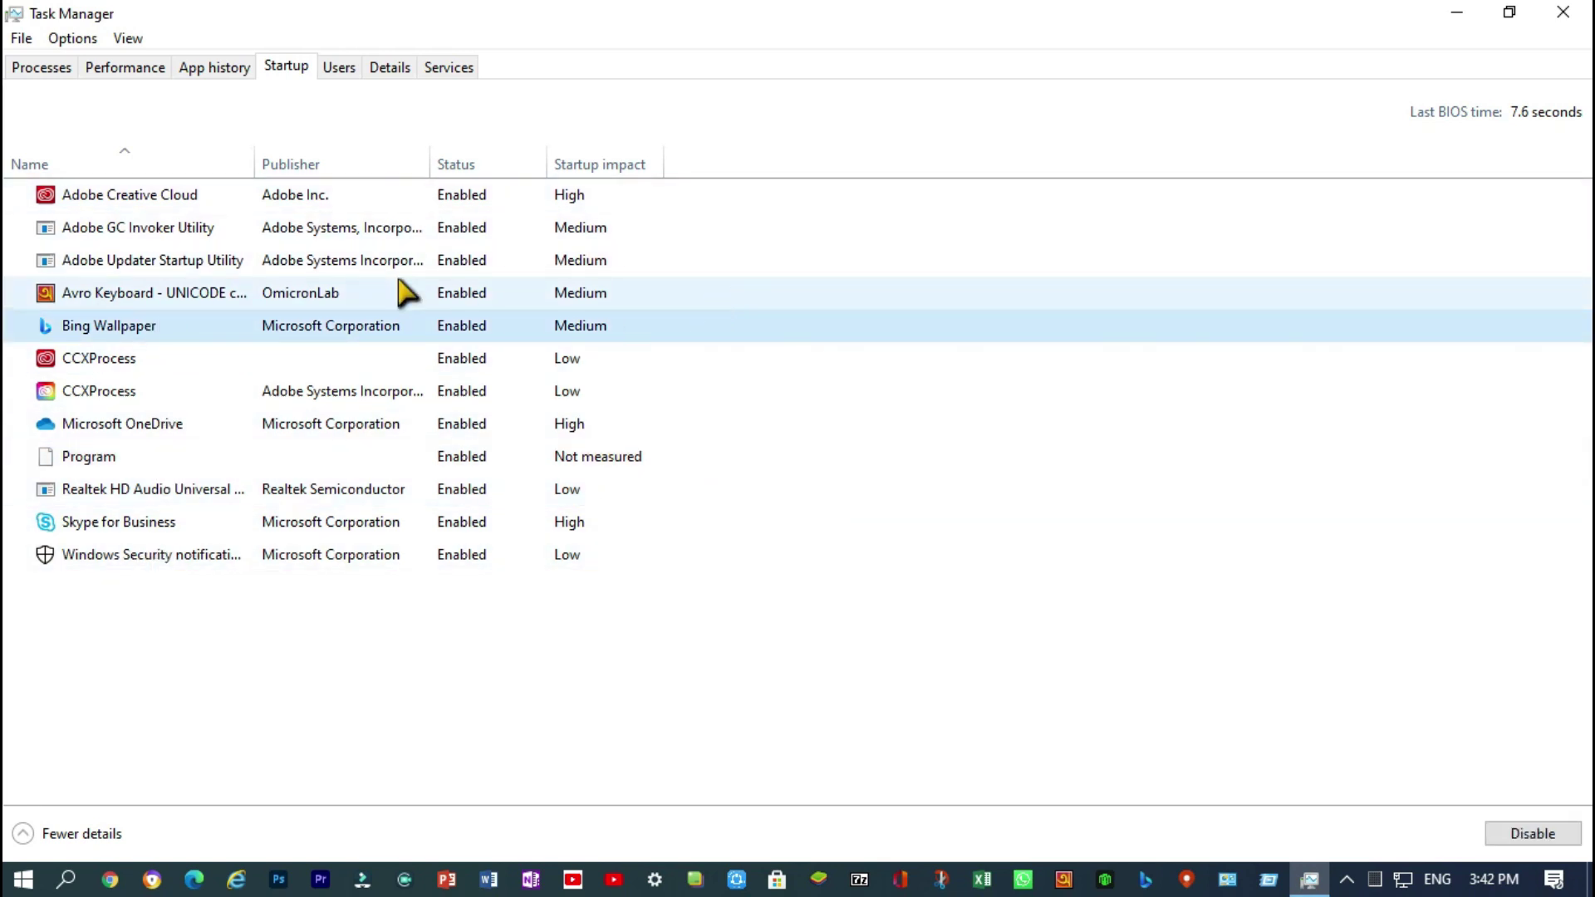
pyautogui.click(386, 204)
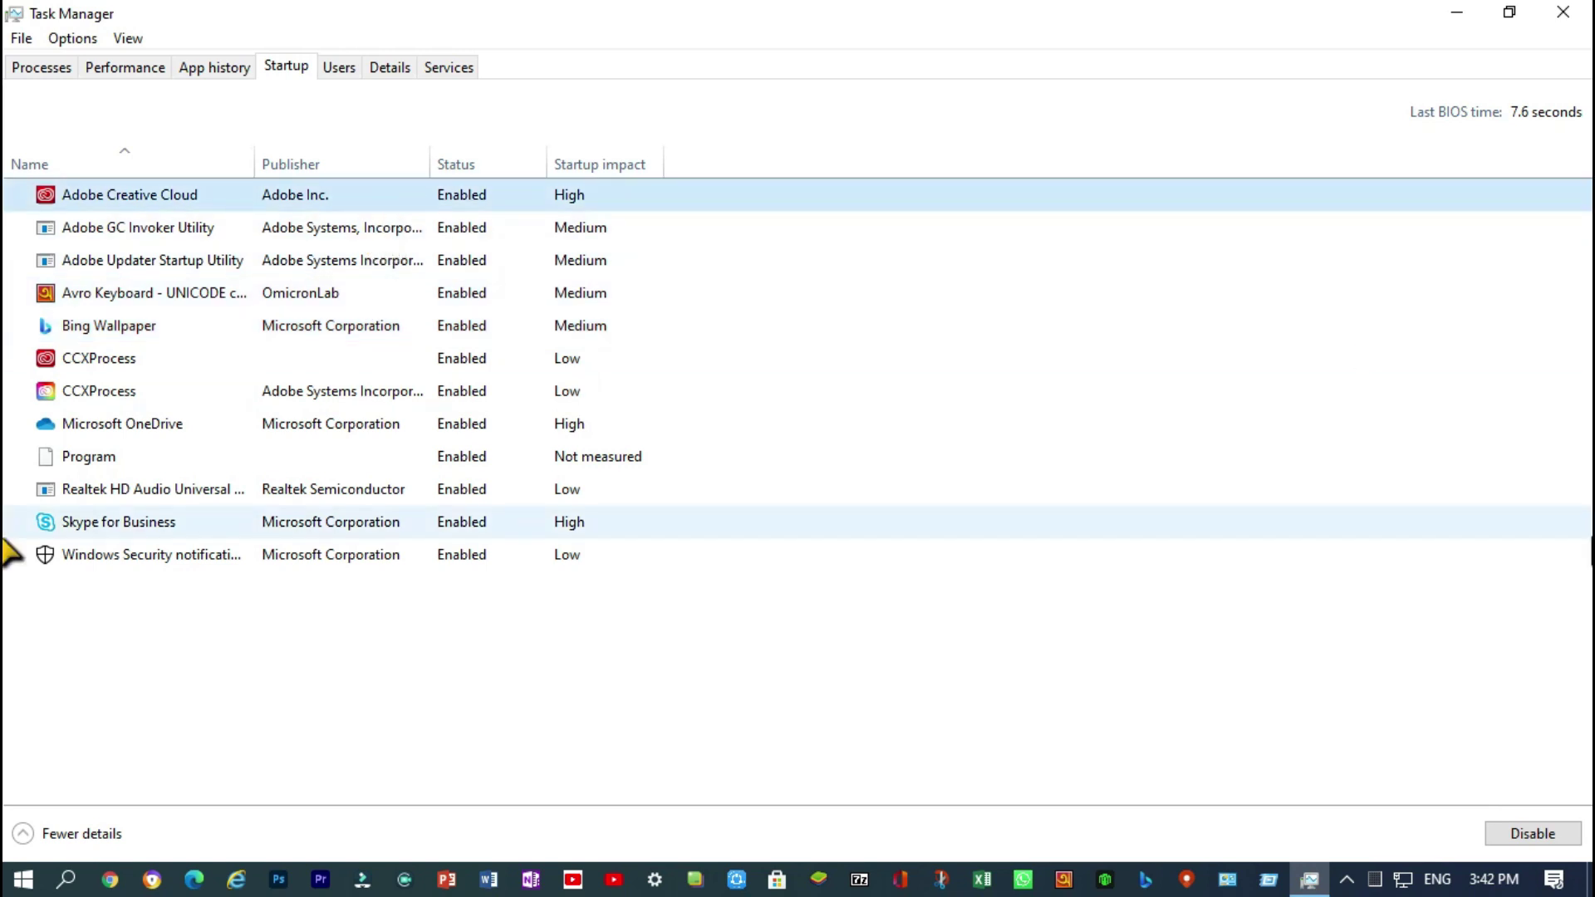
pyautogui.click(1542, 834)
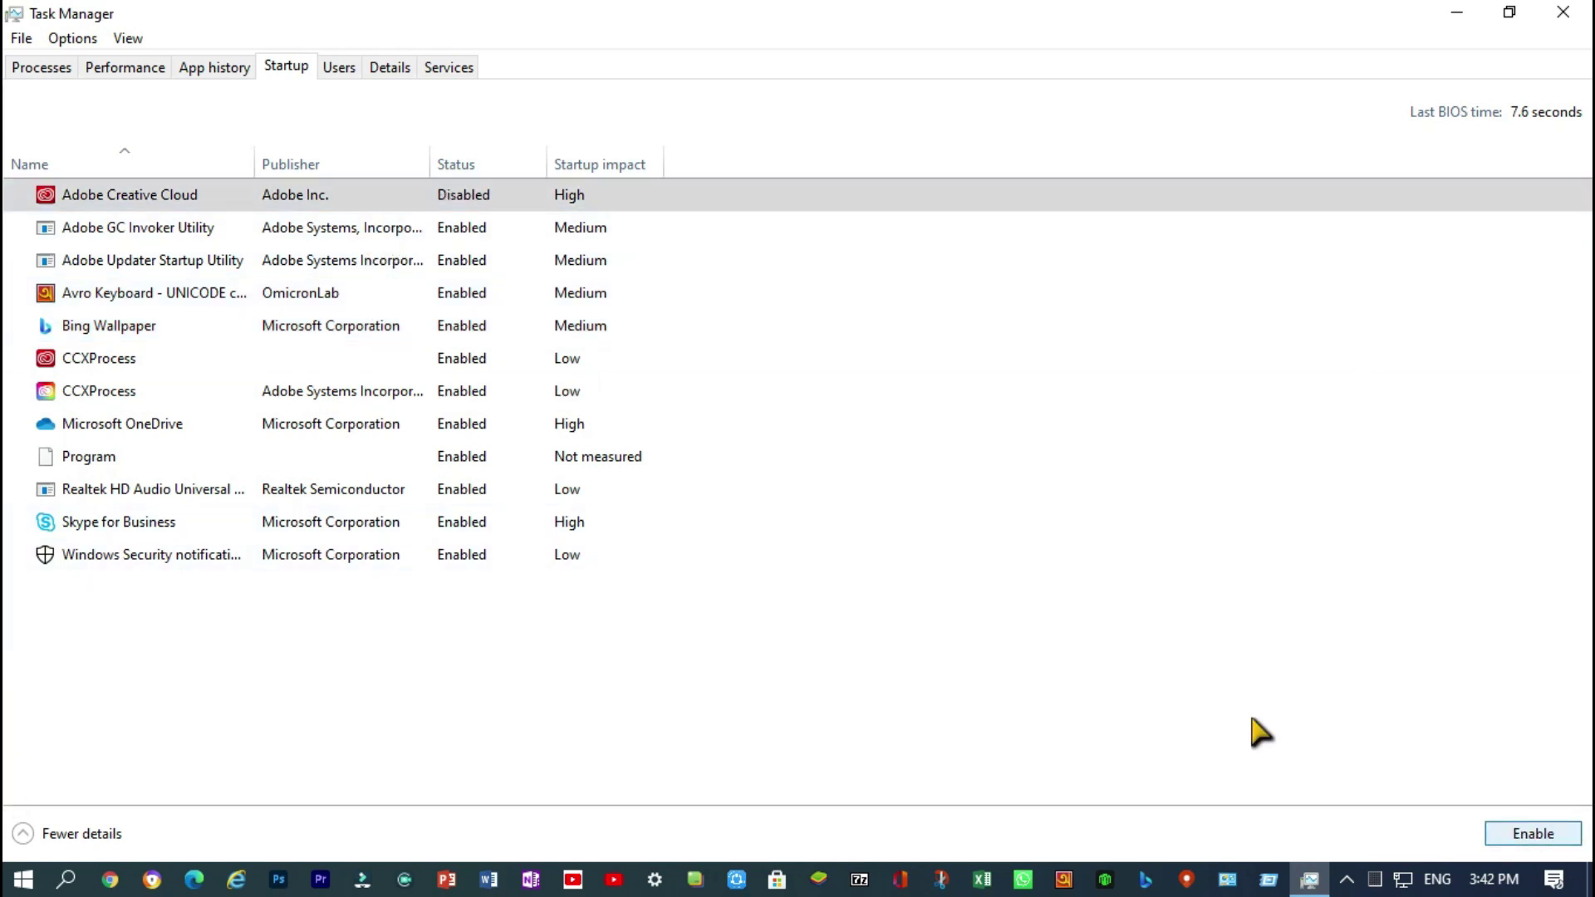
pyautogui.click(686, 327)
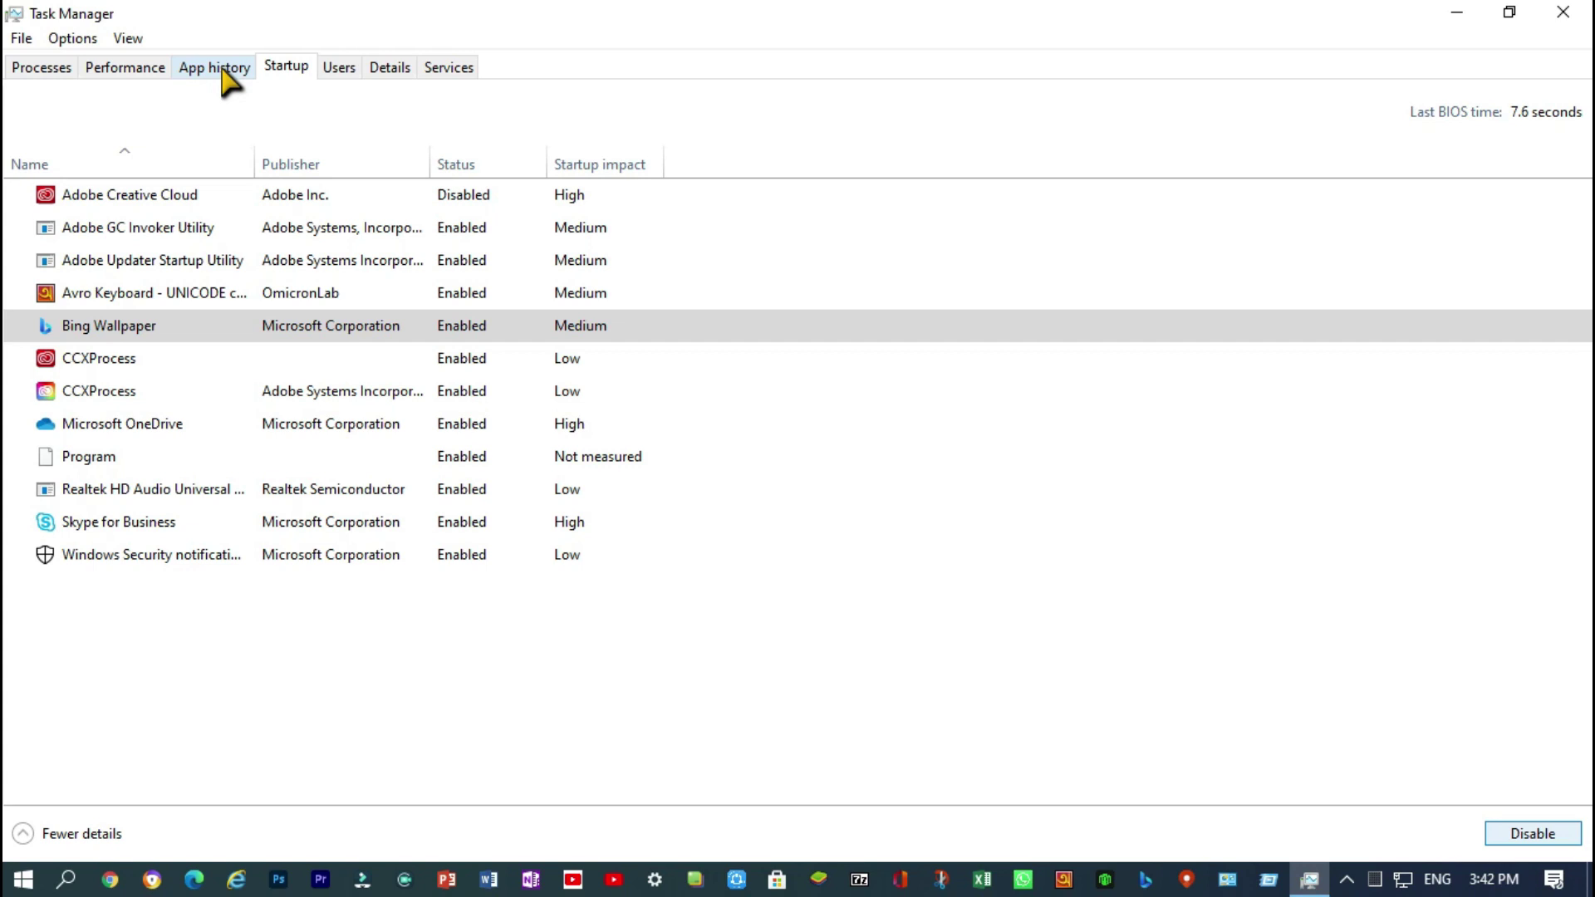
pyautogui.click(1563, 12)
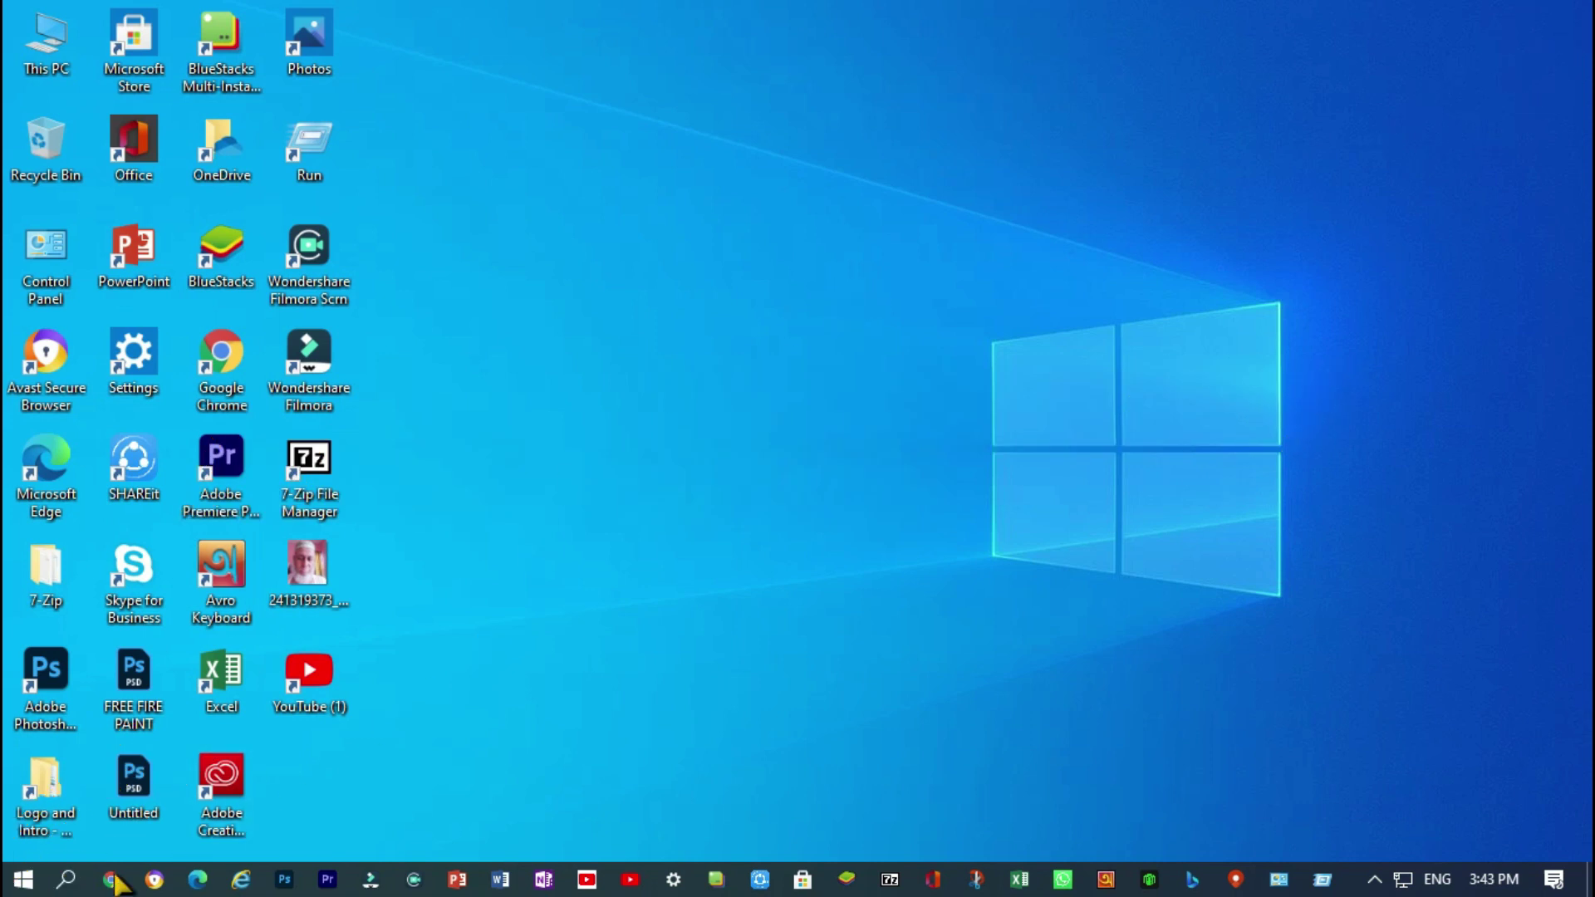
# Search Windows for "optimize" and open the Defragment and Optimize Drives app
pyautogui.click(65, 879)
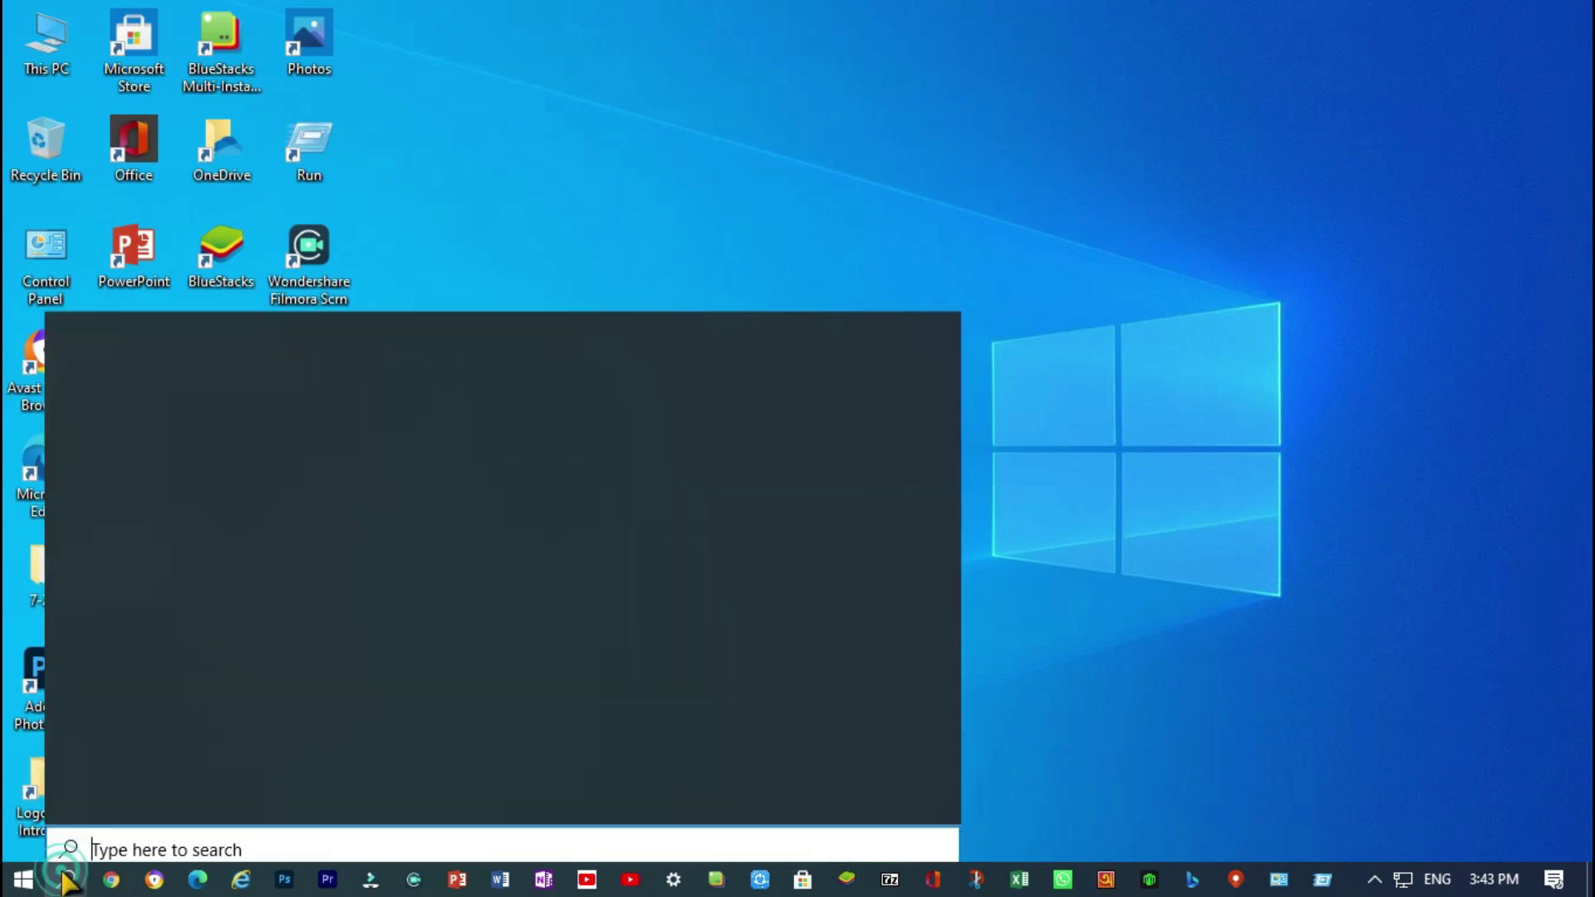
pyautogui.click(130, 819)
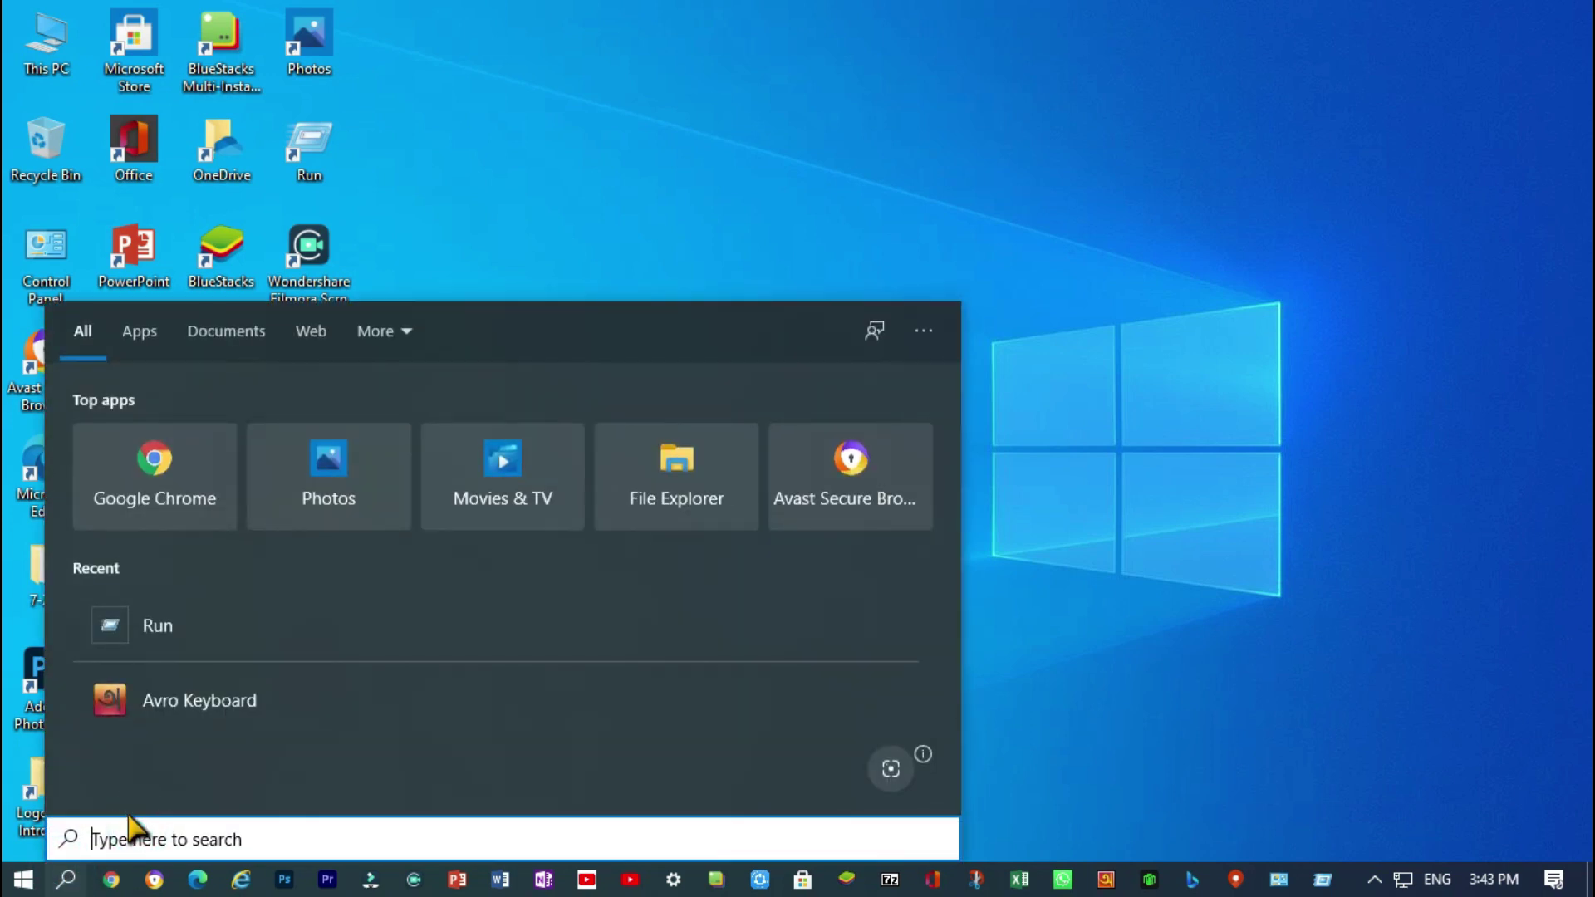
pyautogui.write('op[')
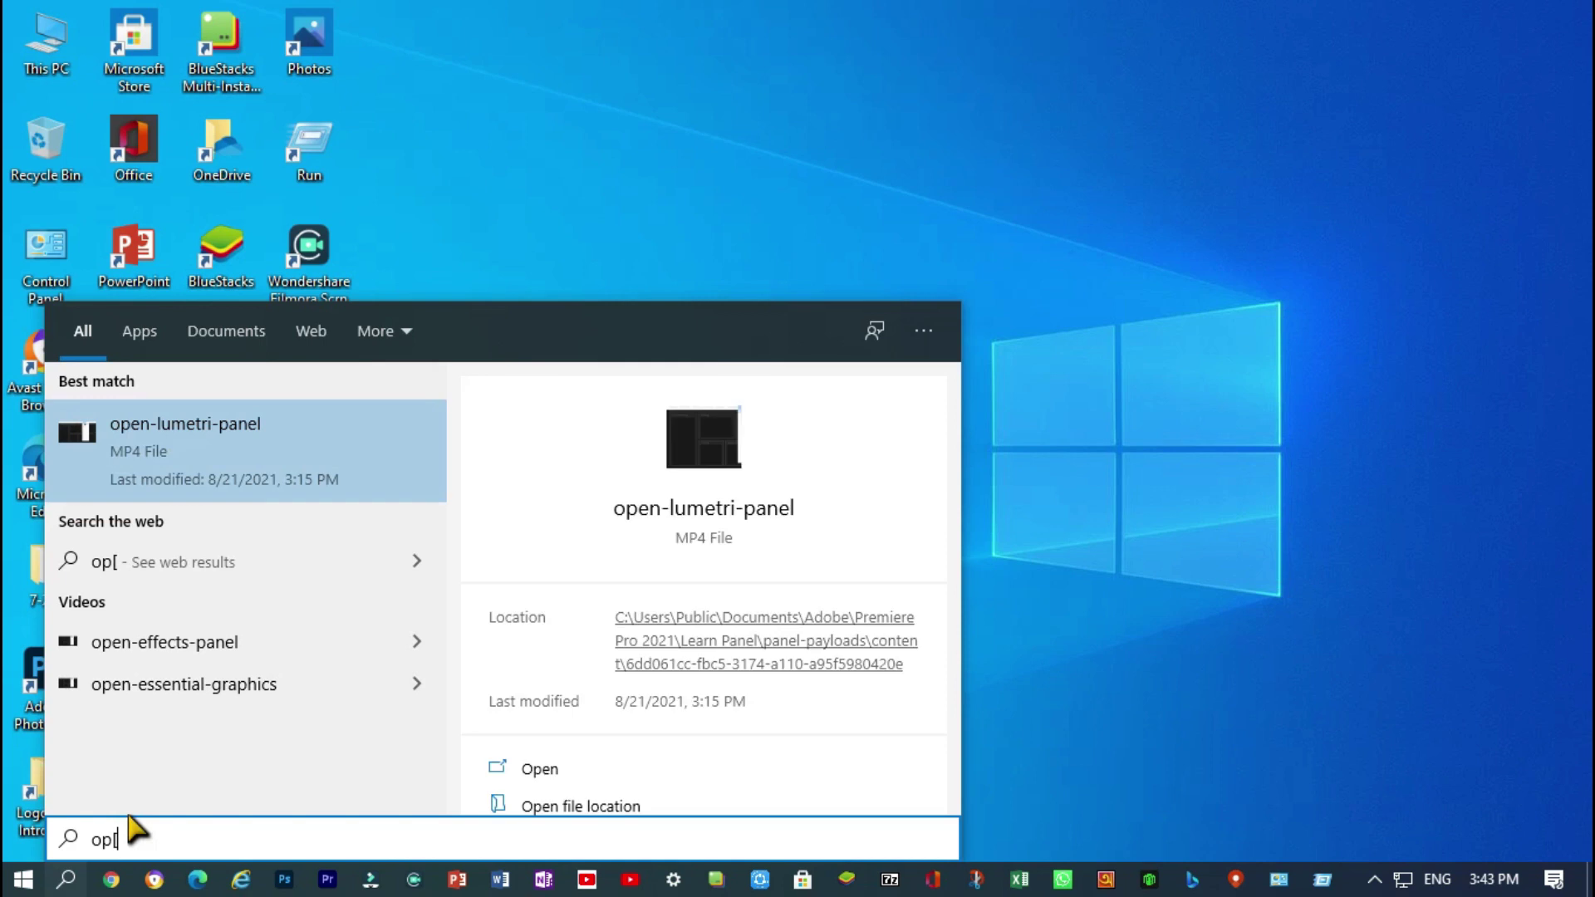
pyautogui.press('BackSpace')
pyautogui.write('t')
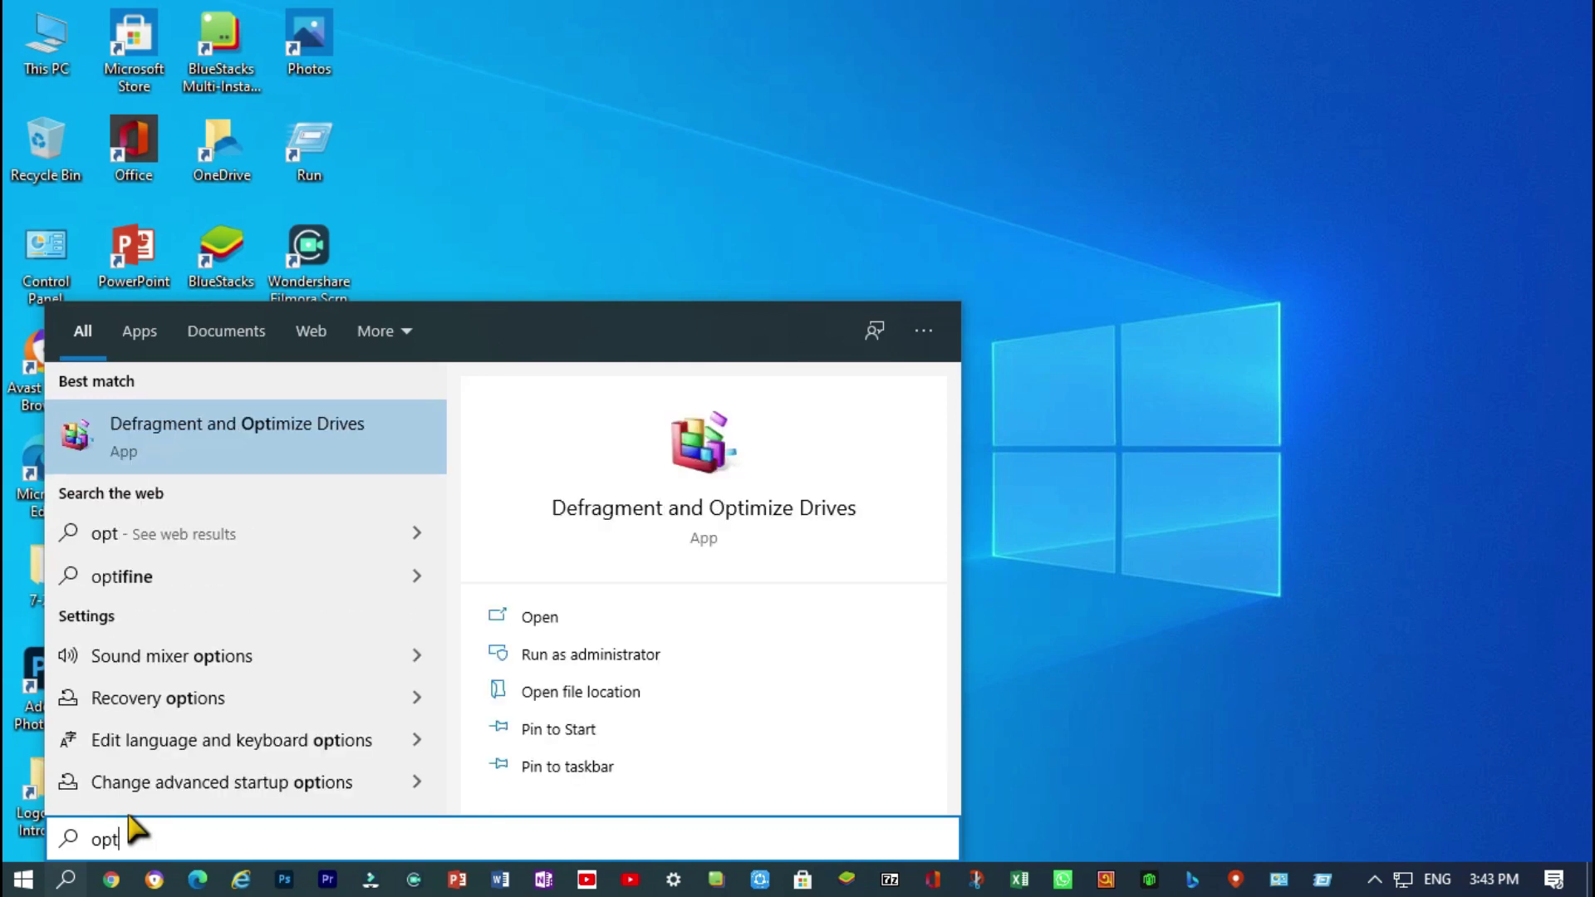
pyautogui.write('imize')
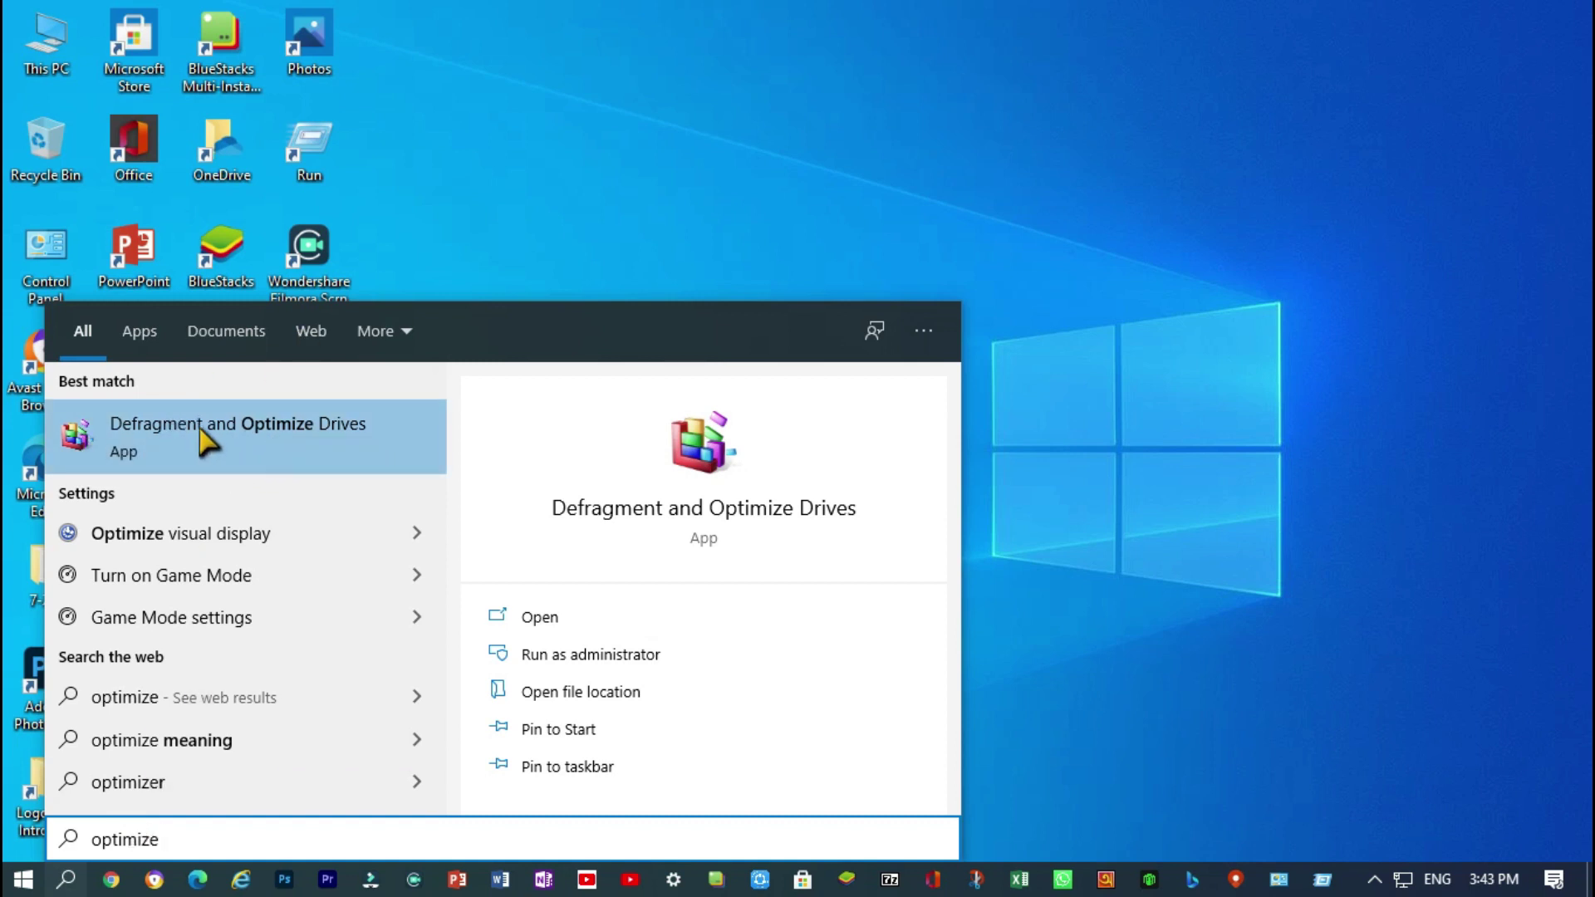
pyautogui.click(308, 446)
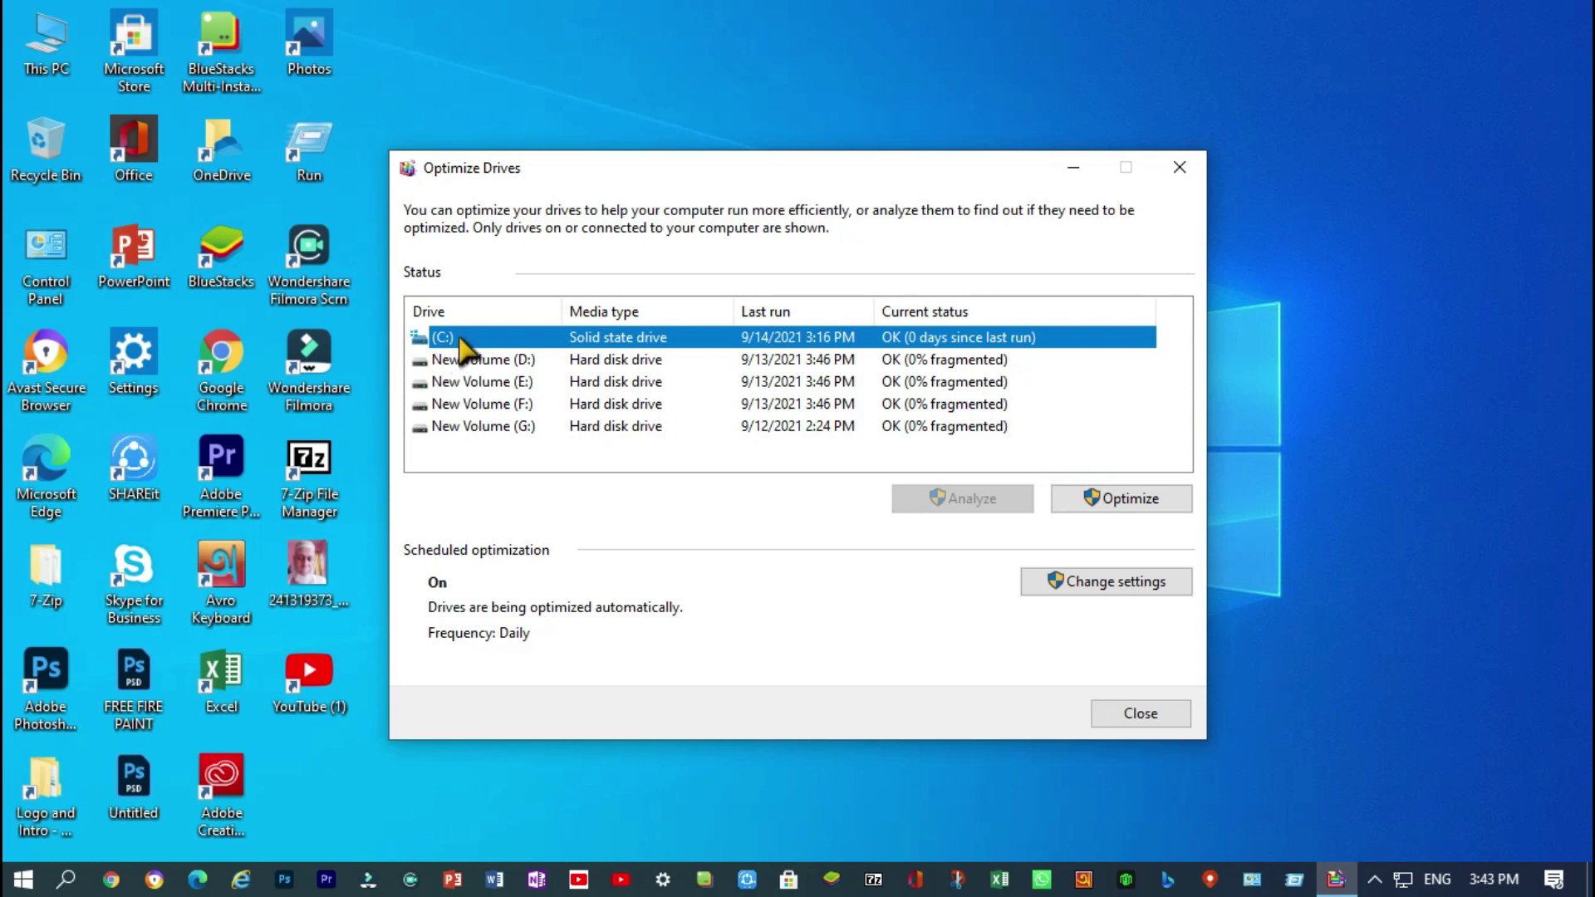
# Optimize the C: solid state drive, leave Optimize Drives, and refresh the desktop
pyautogui.click(1152, 494)
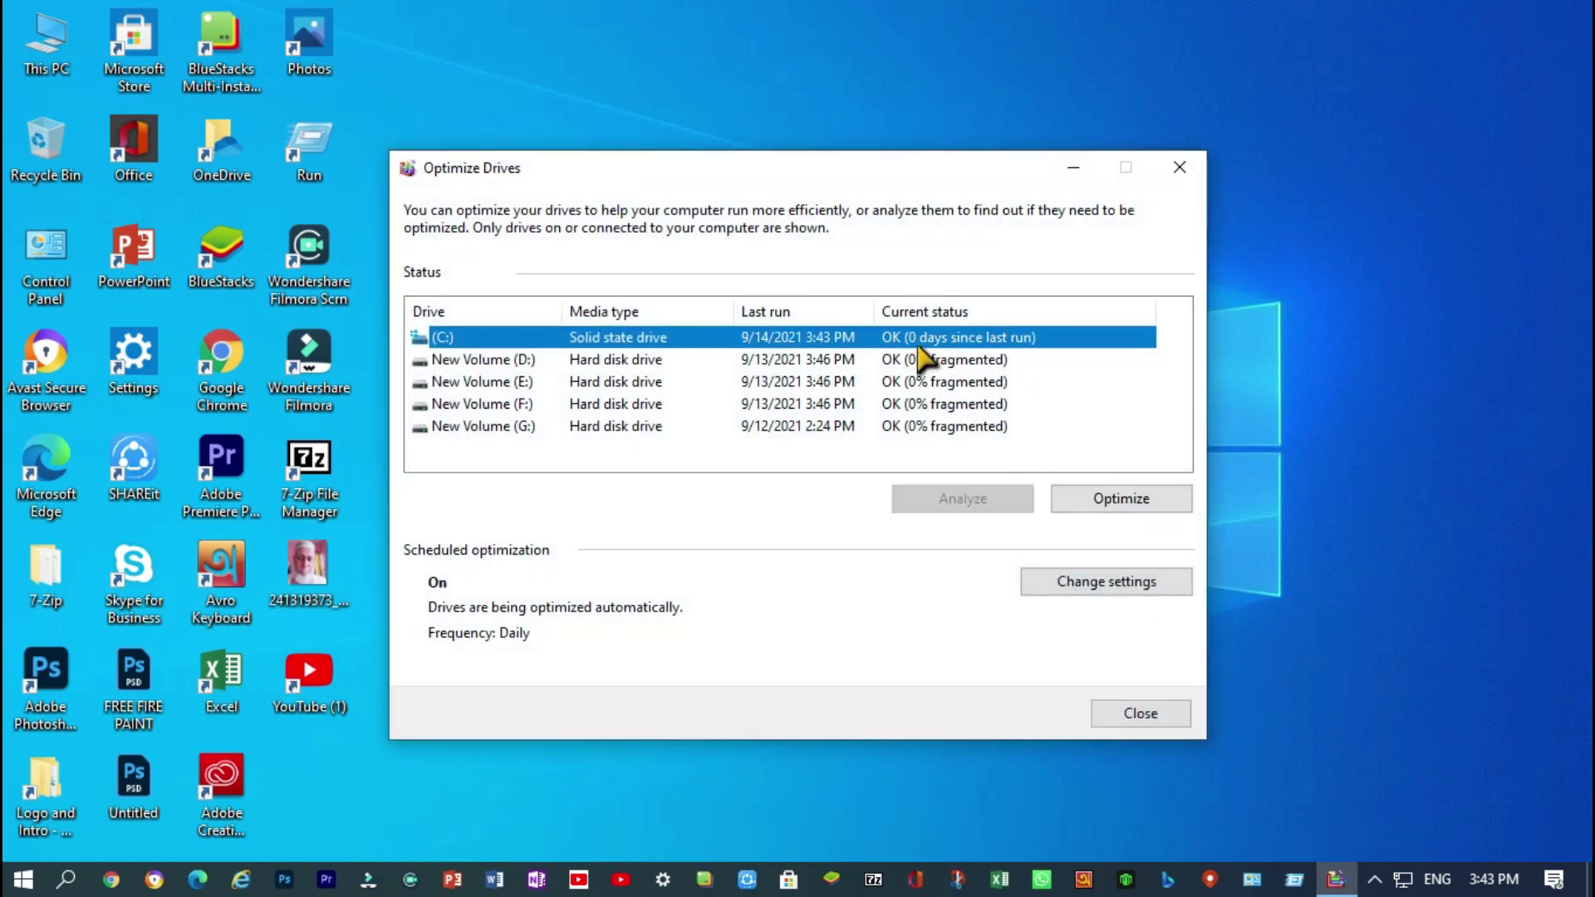
pyautogui.click(1112, 508)
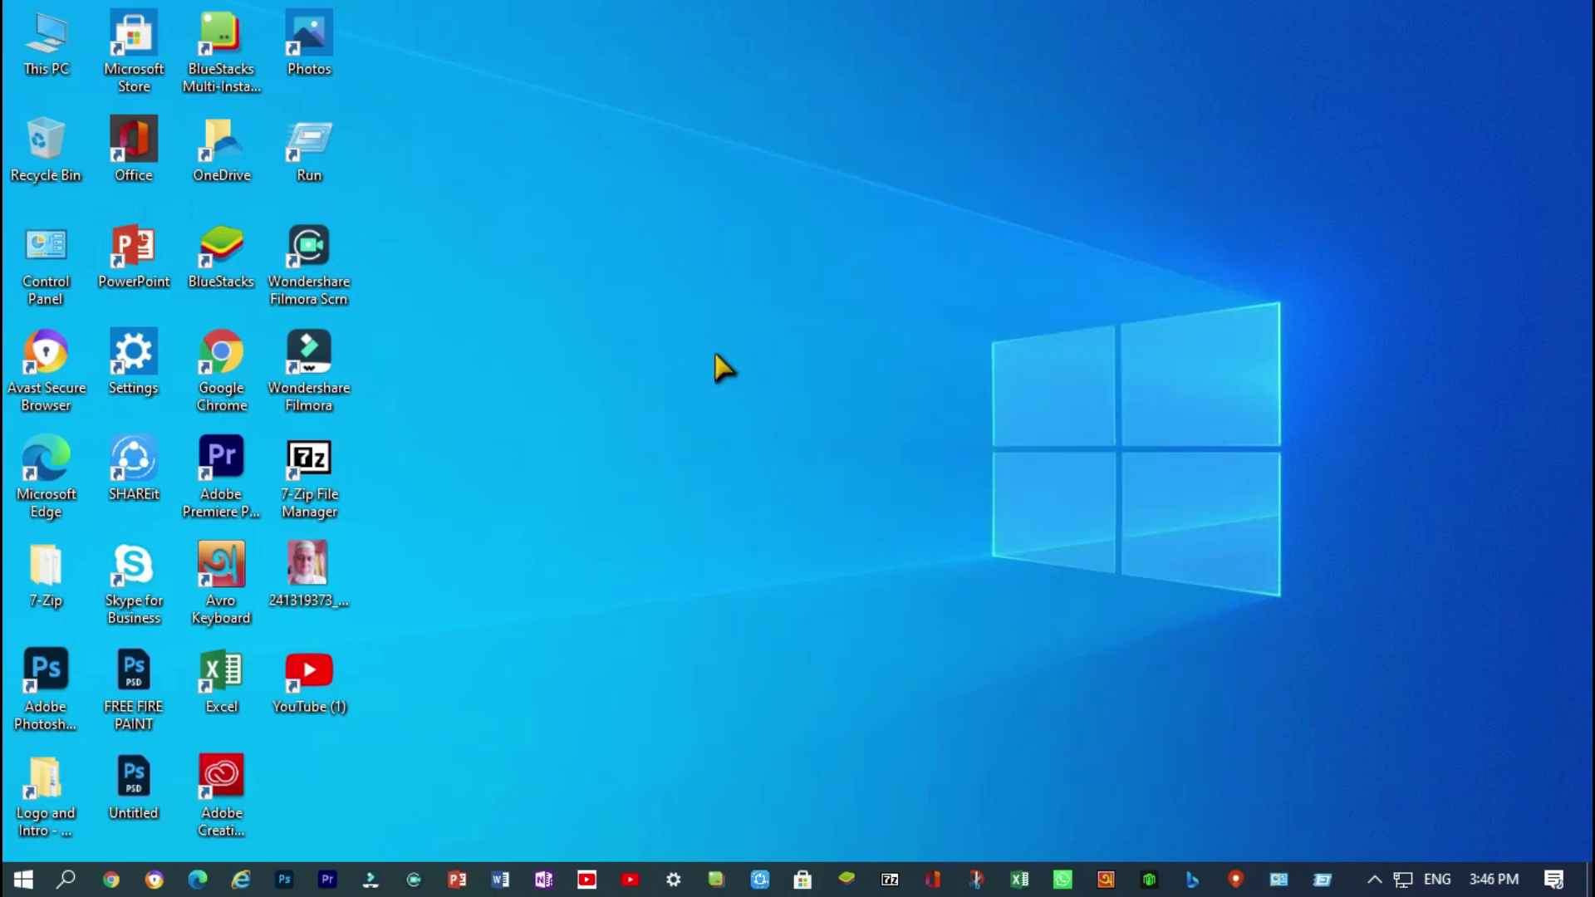
pyautogui.rightClick(715, 356)
pyautogui.click(784, 422)
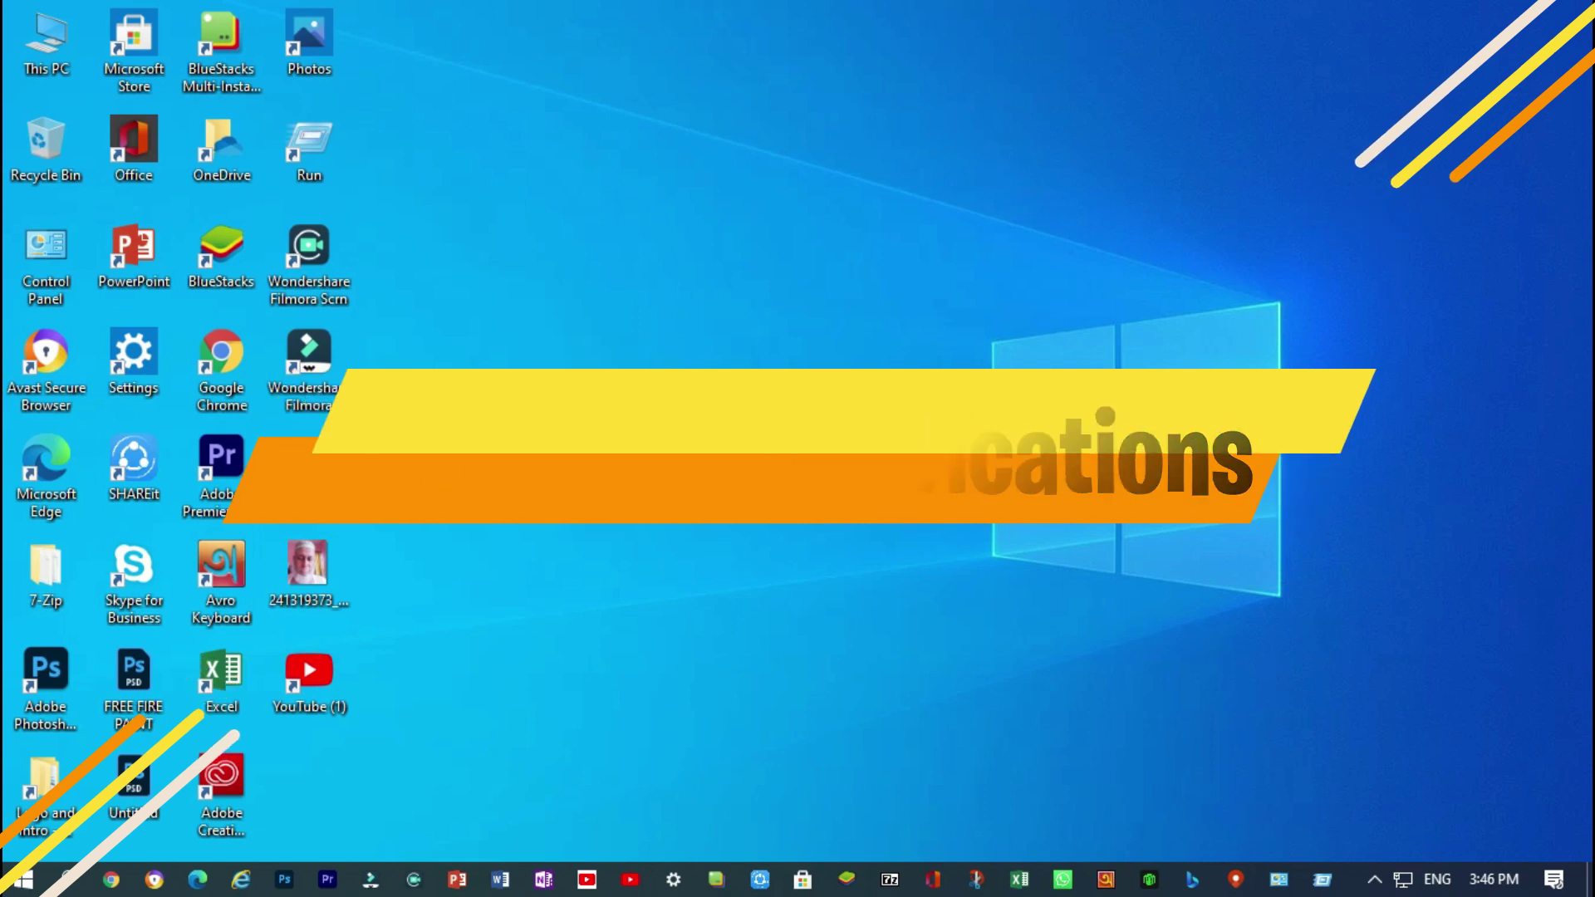
# Open the notification center, look through the notifications and clear them all
pyautogui.click(1554, 879)
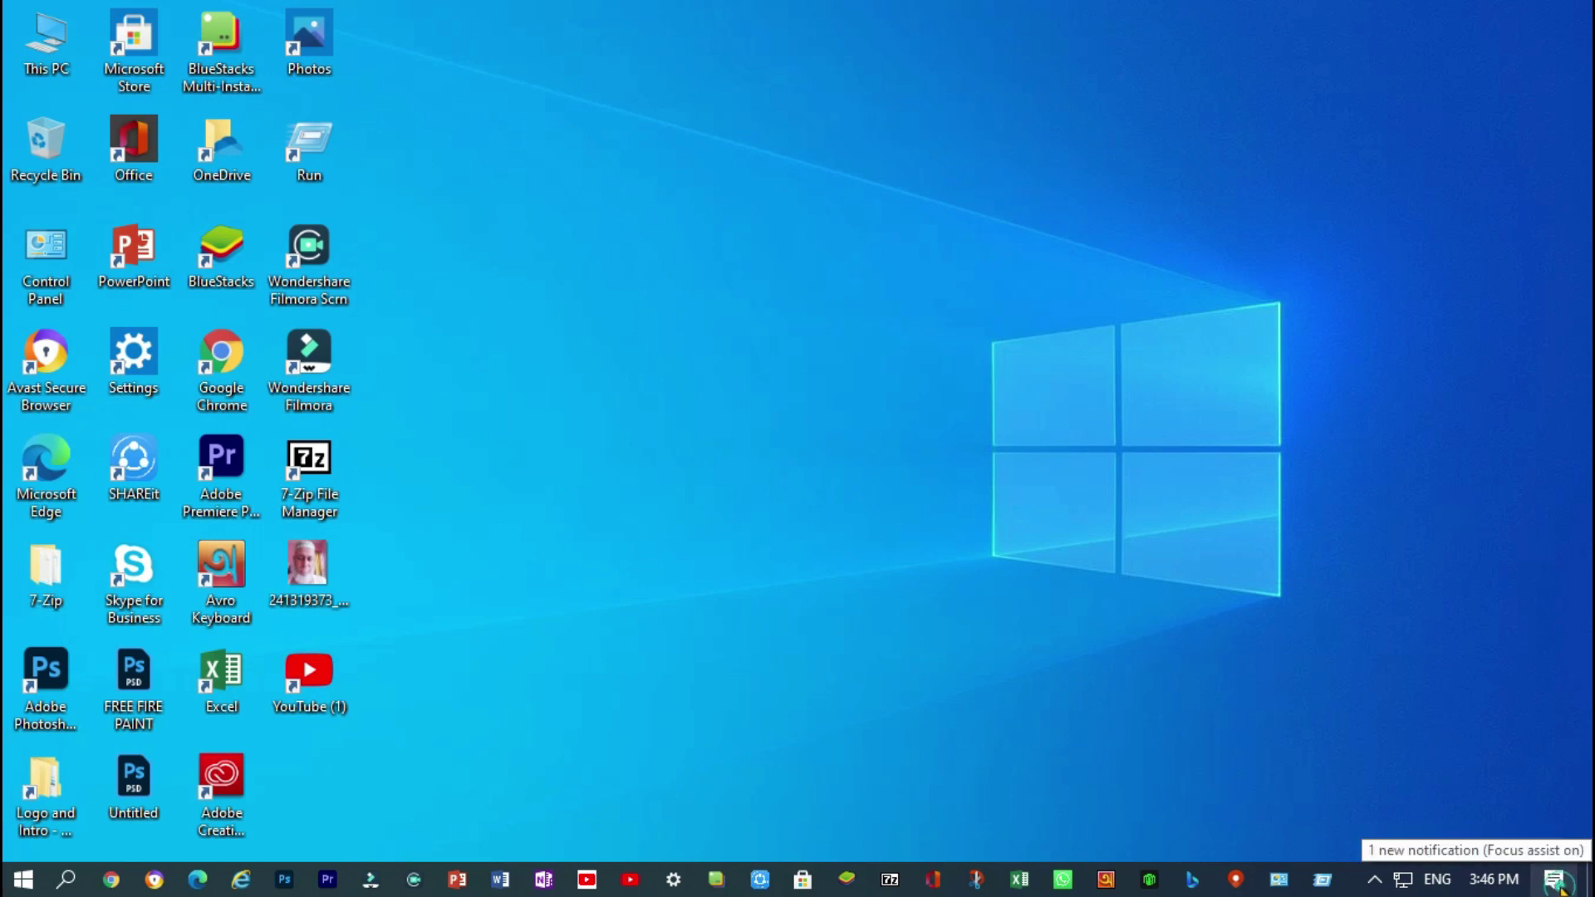
pyautogui.scroll(-3, 1396, 407)
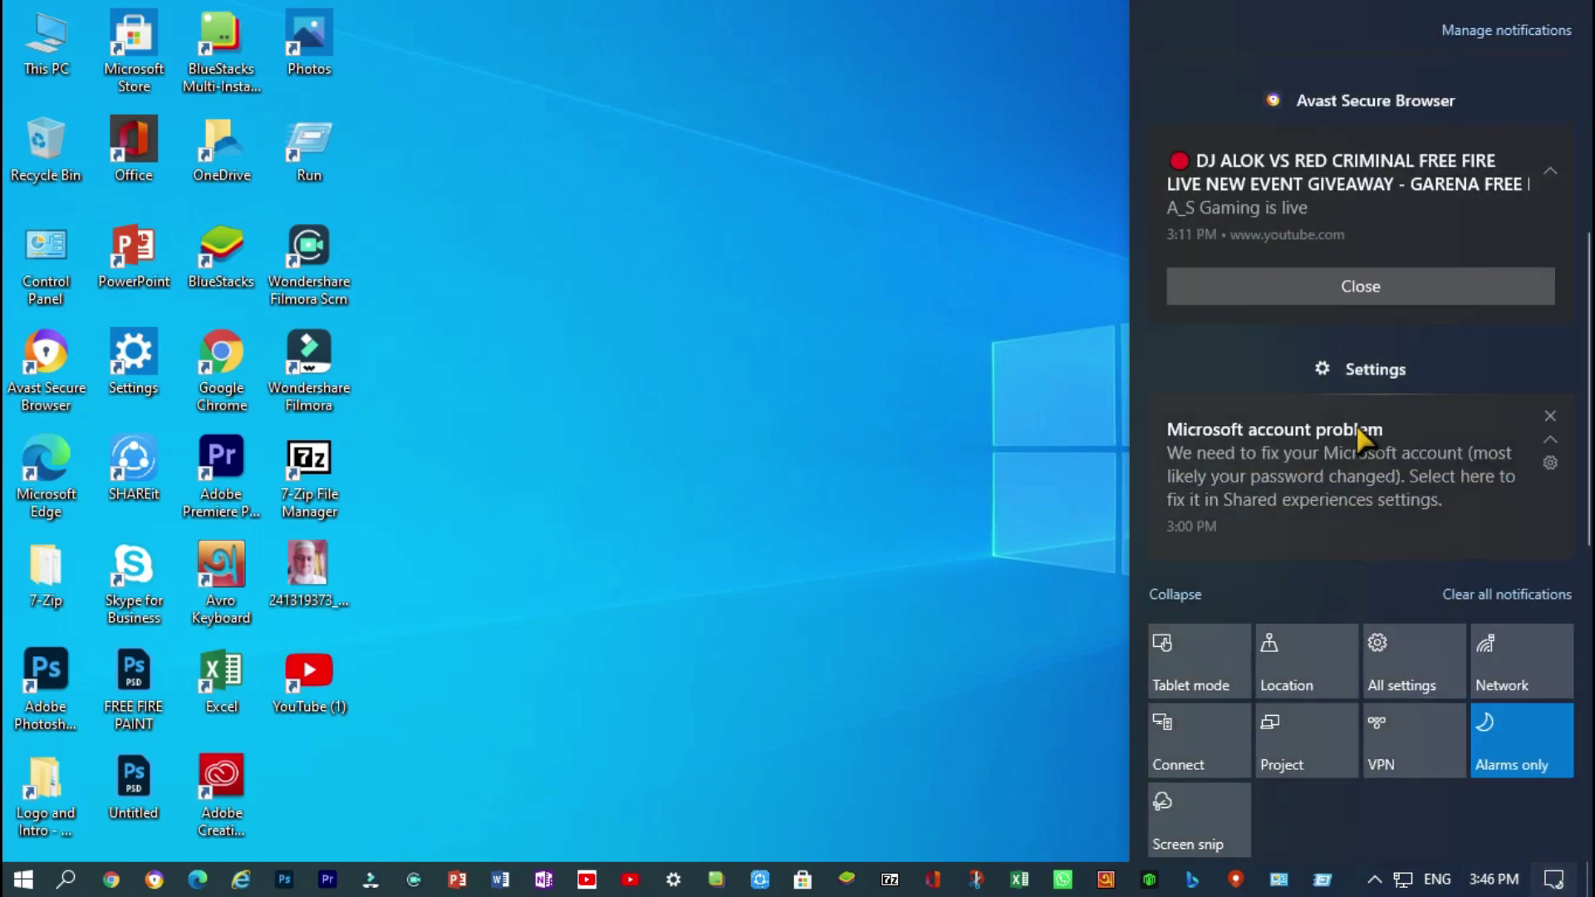
pyautogui.scroll(3, 1394, 333)
pyautogui.scroll(1, 1393, 297)
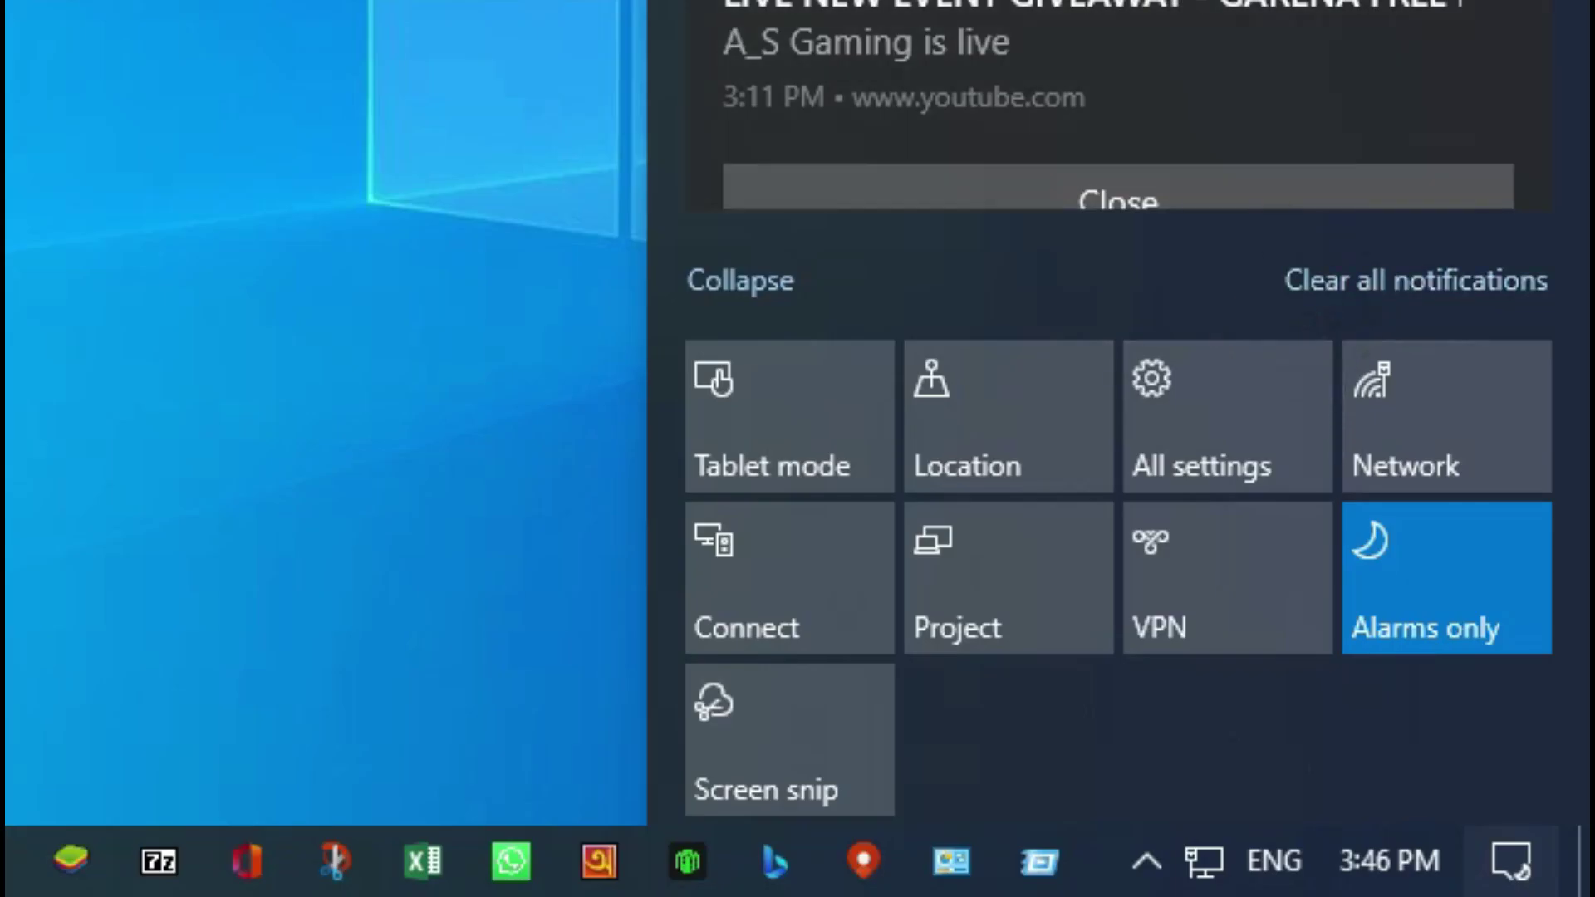
pyautogui.scroll(-2, 1493, 572)
pyautogui.click(1310, 279)
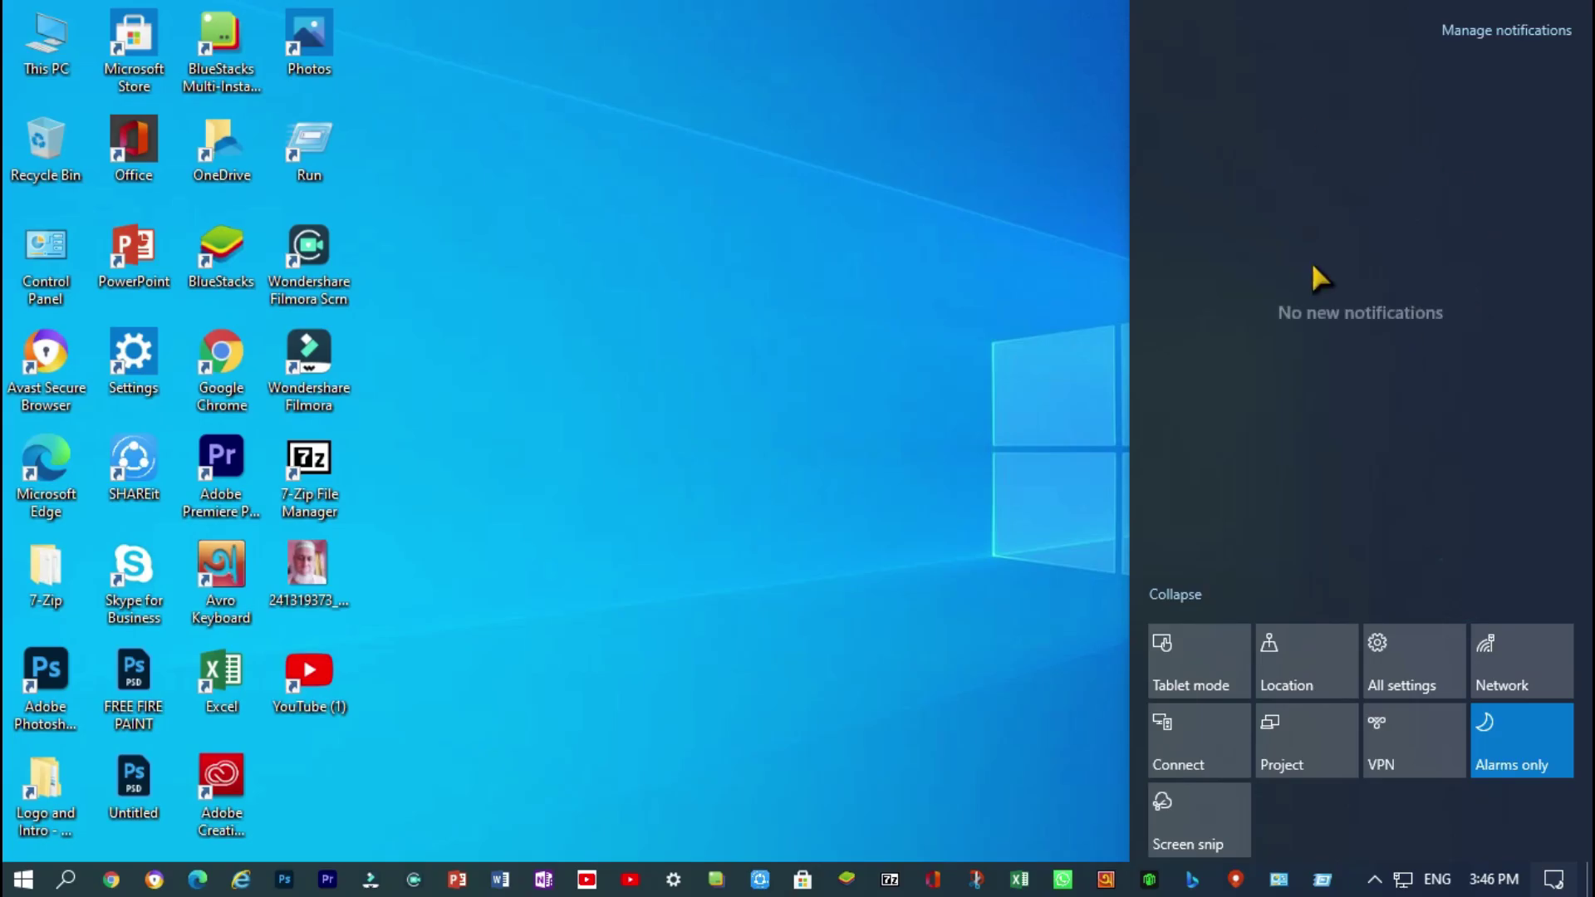